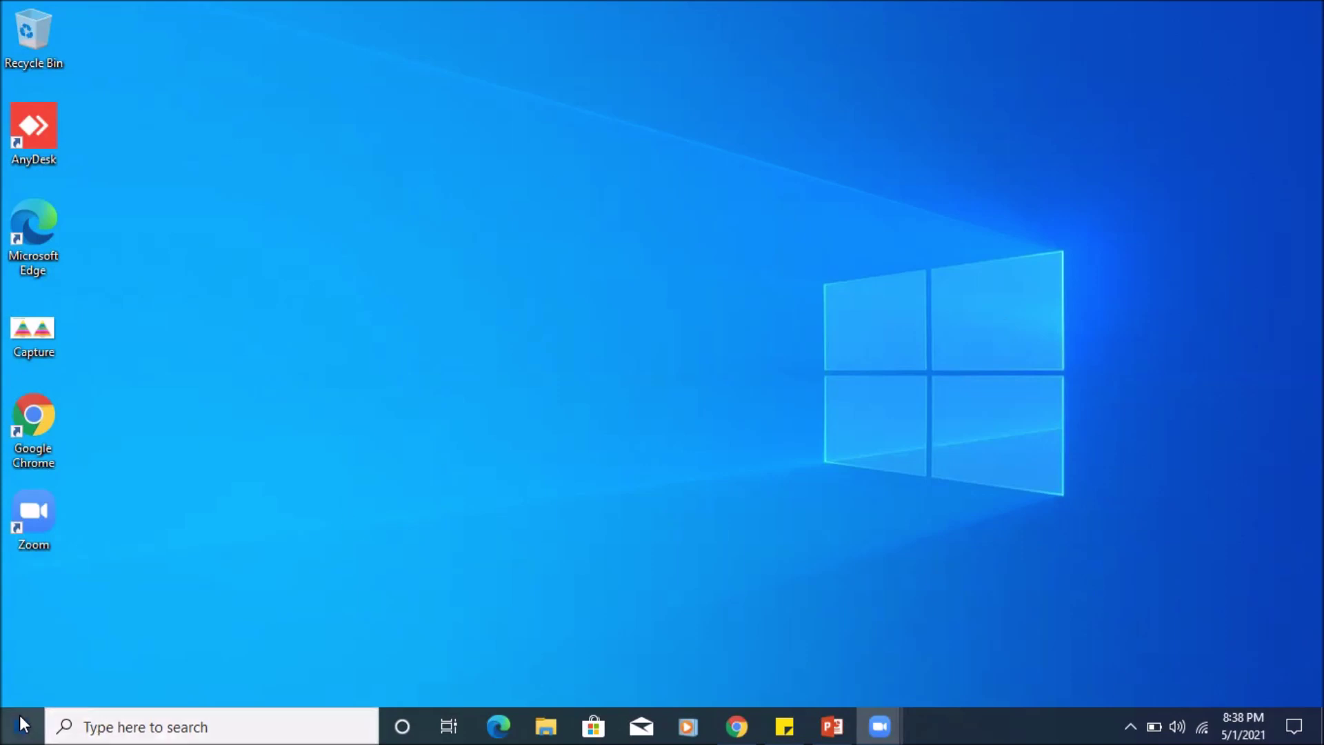
Launch the Snipping Tool and capture a rectangular snip of the desktop area around the Windows logo
left_click(19, 724)
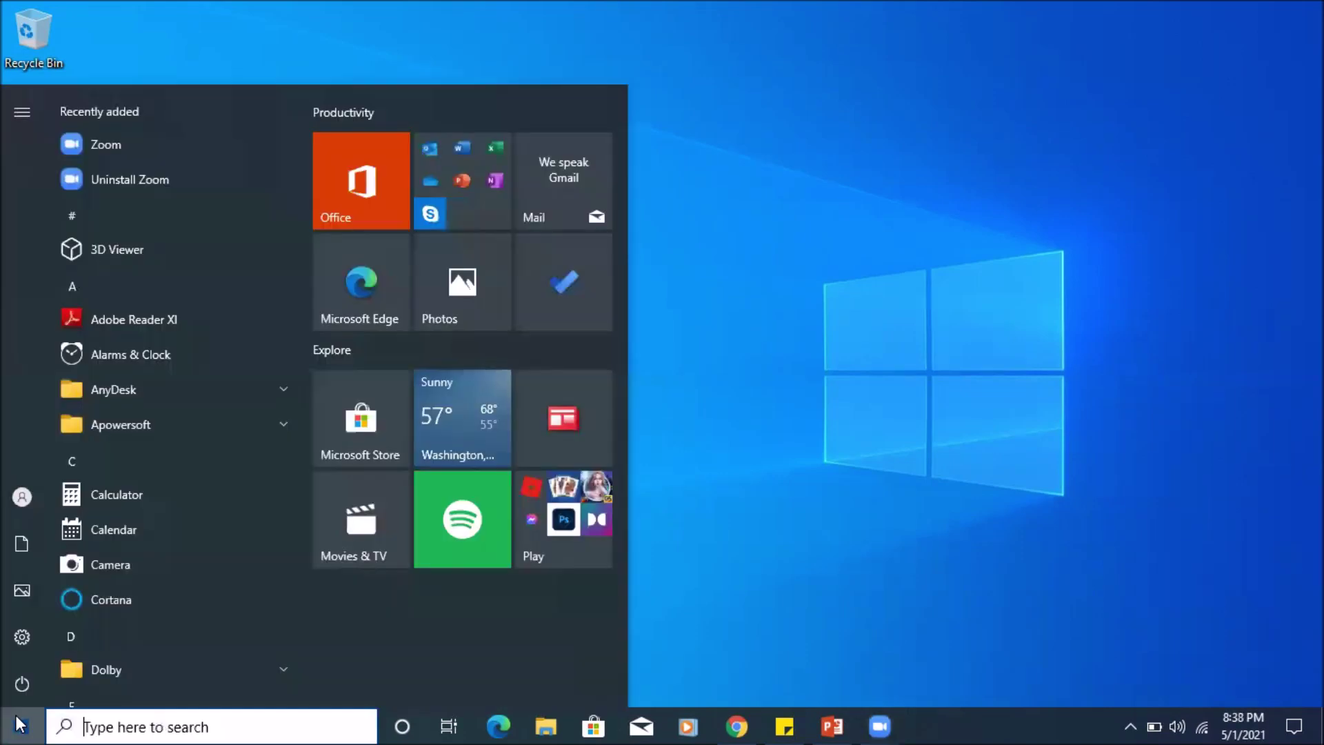
left_click(156, 723)
type("sni")
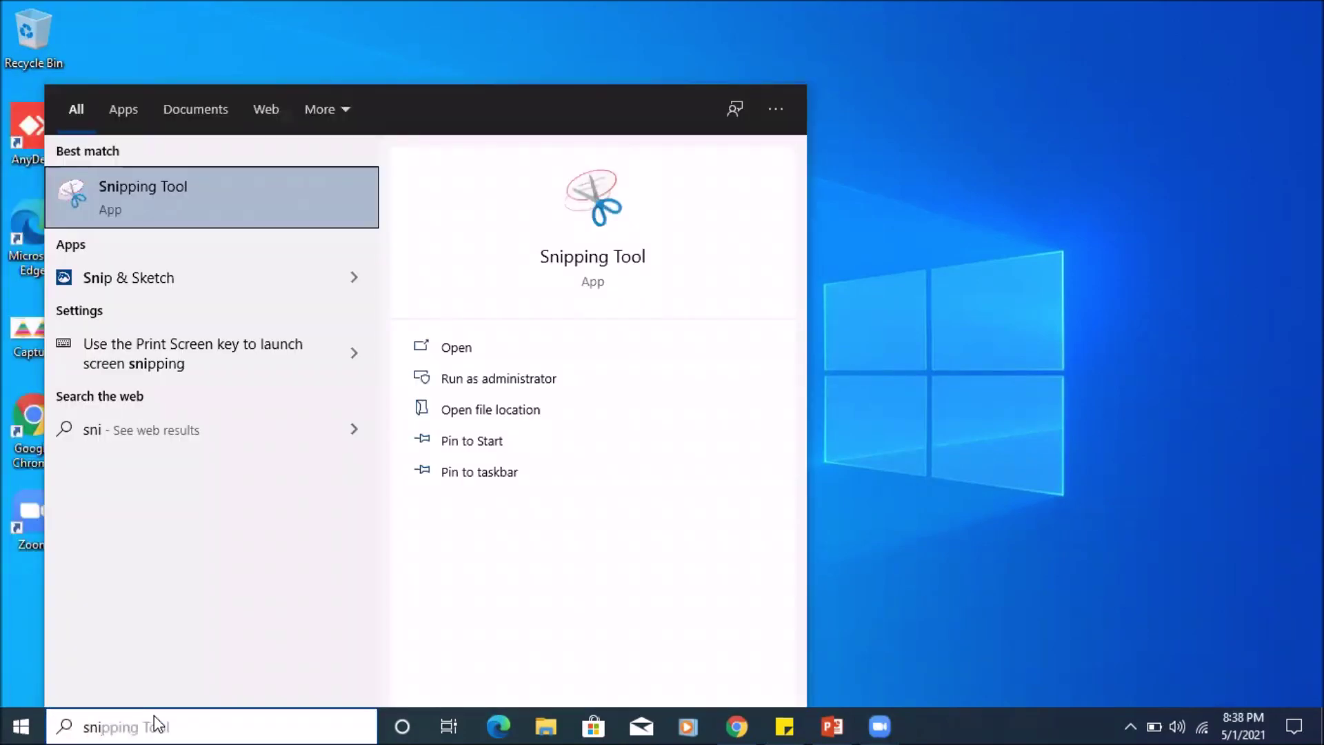
left_click(128, 188)
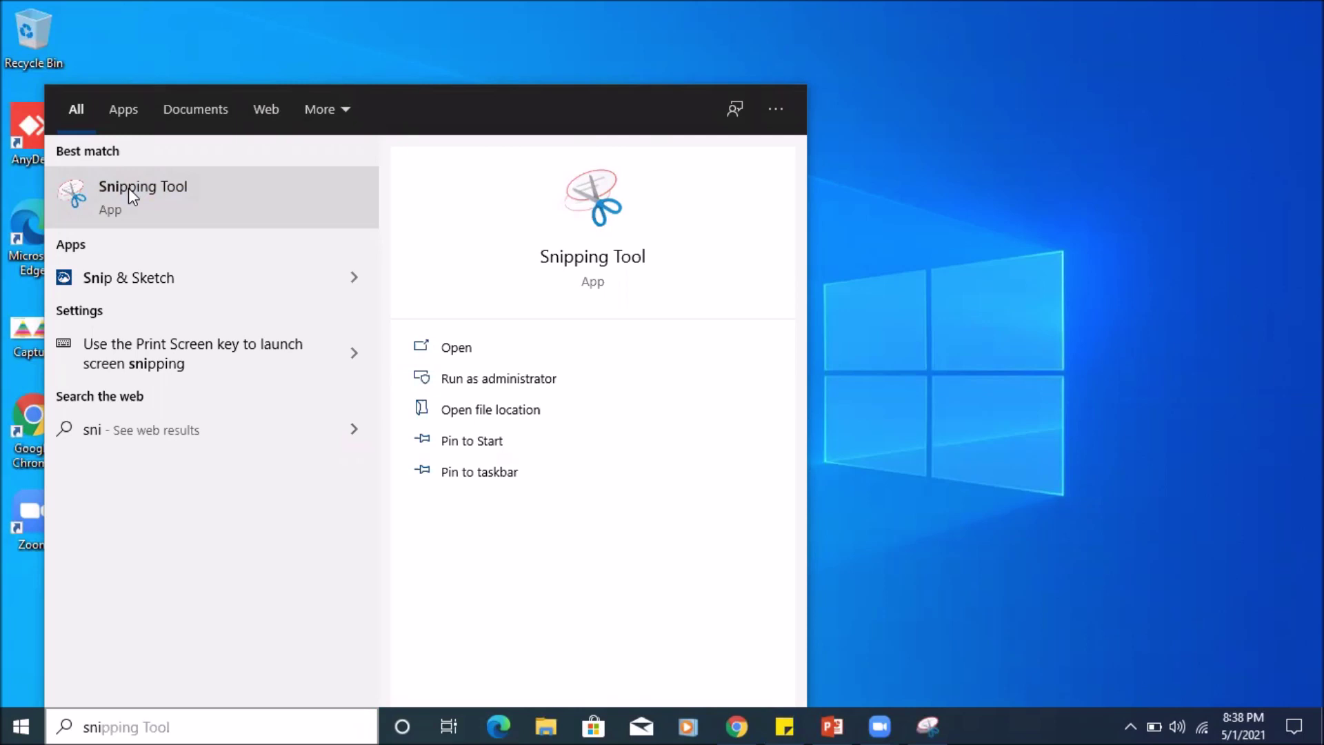
left_click(447, 351)
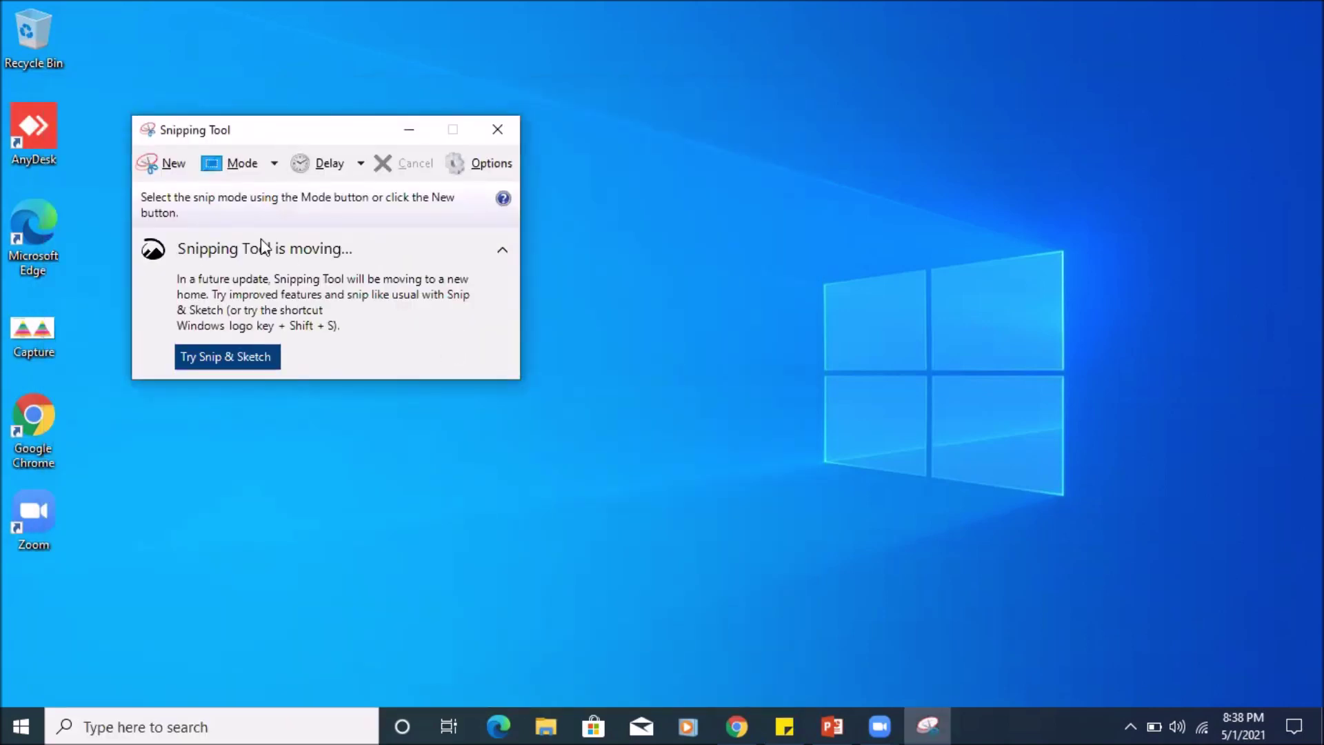
left_click(159, 160)
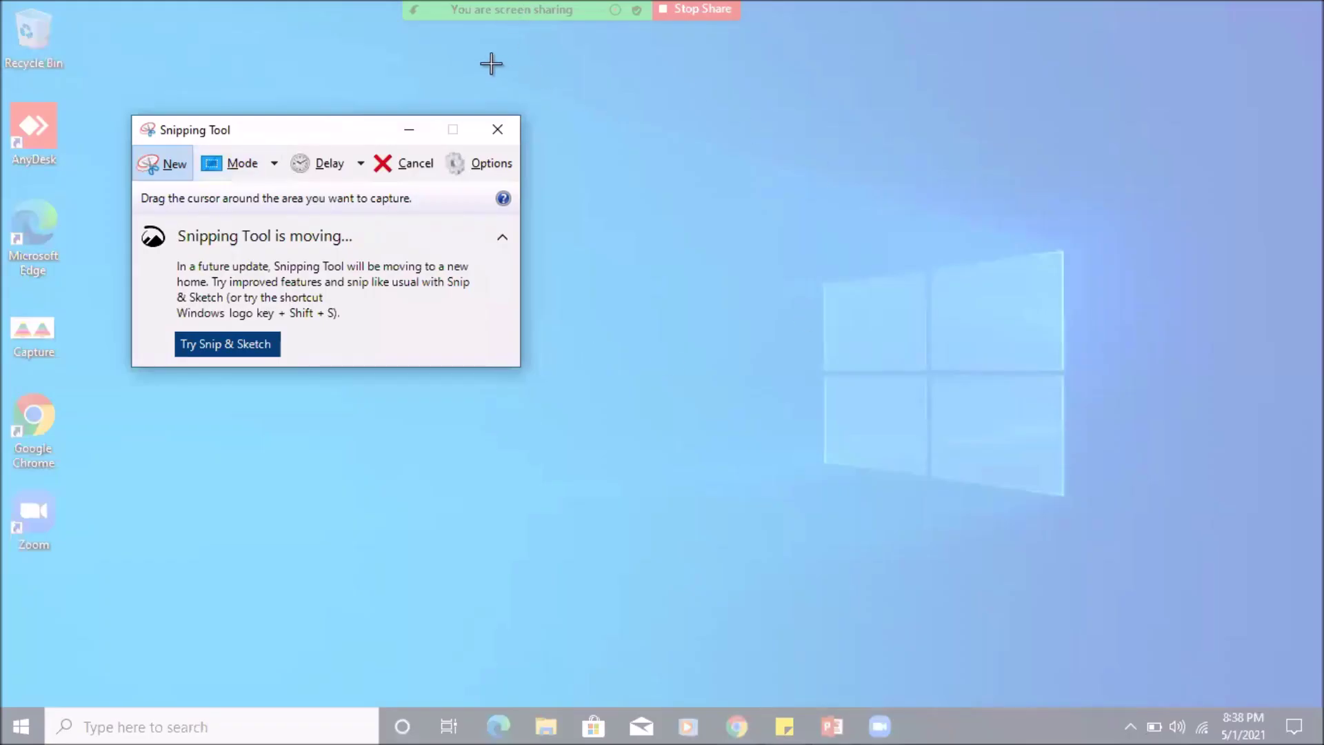
left_click_drag(491, 64, 1231, 607)
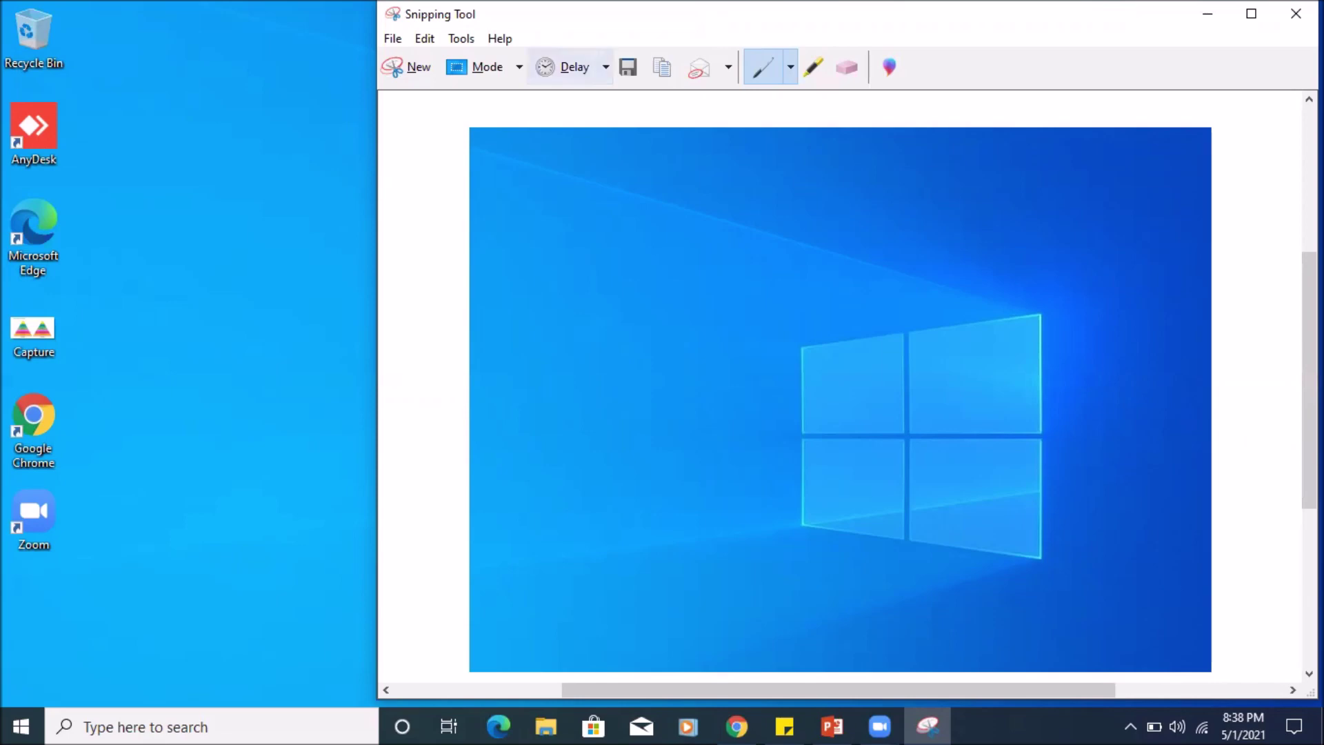
Customize the pen with Lime color, Thick point pen thickness and Round tip pen
left_click(791, 68)
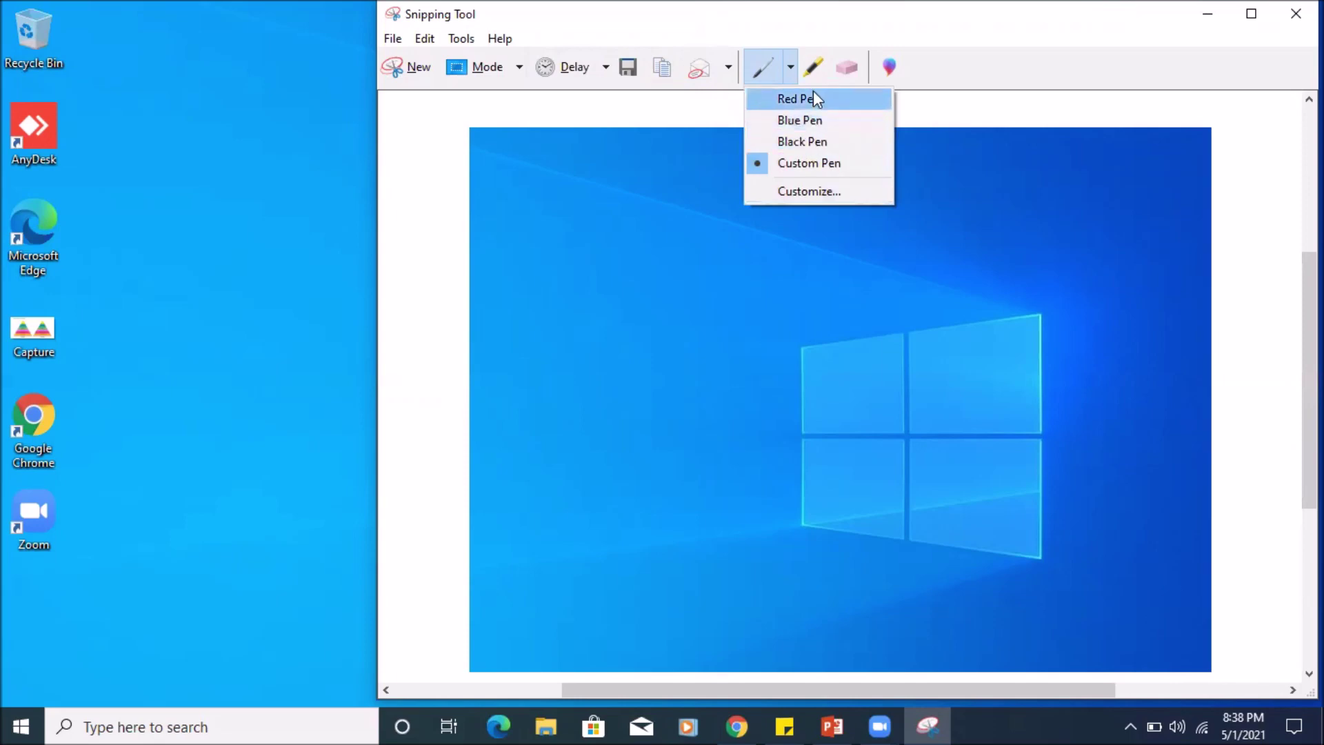
left_click(808, 192)
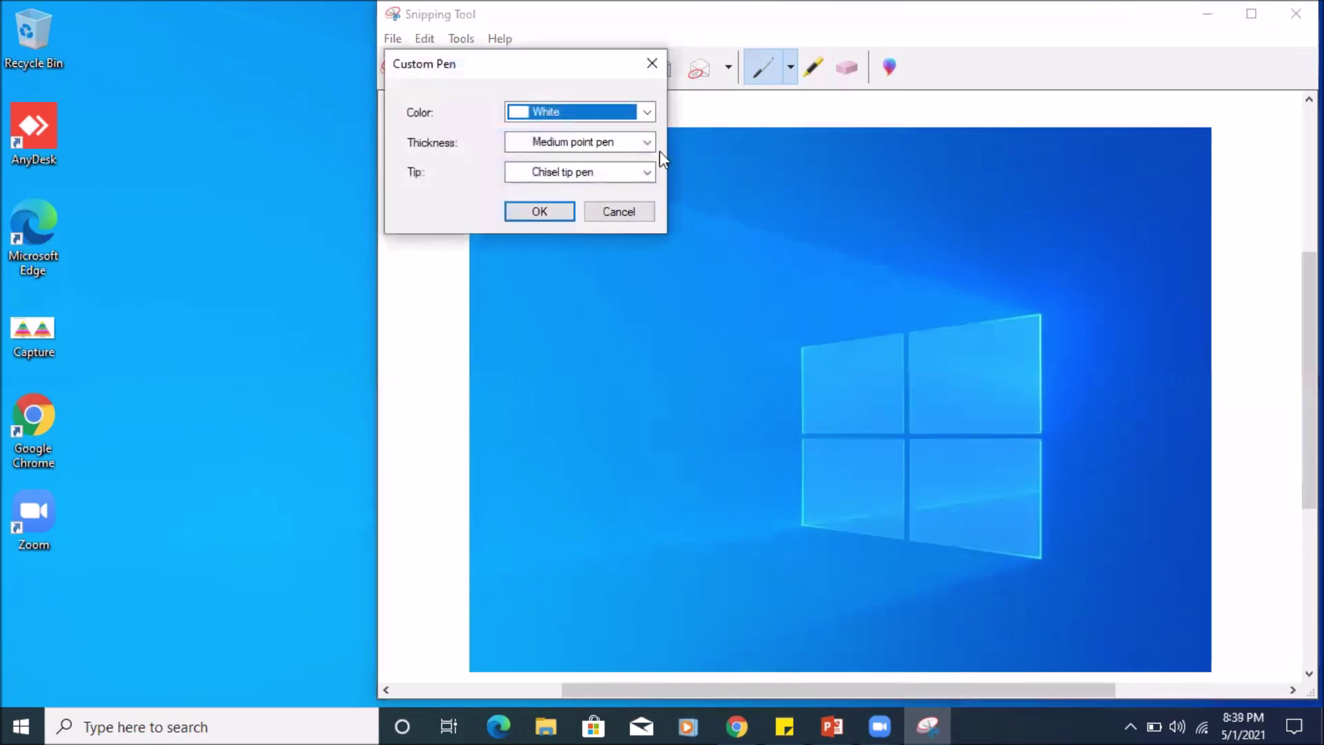
left_click(647, 114)
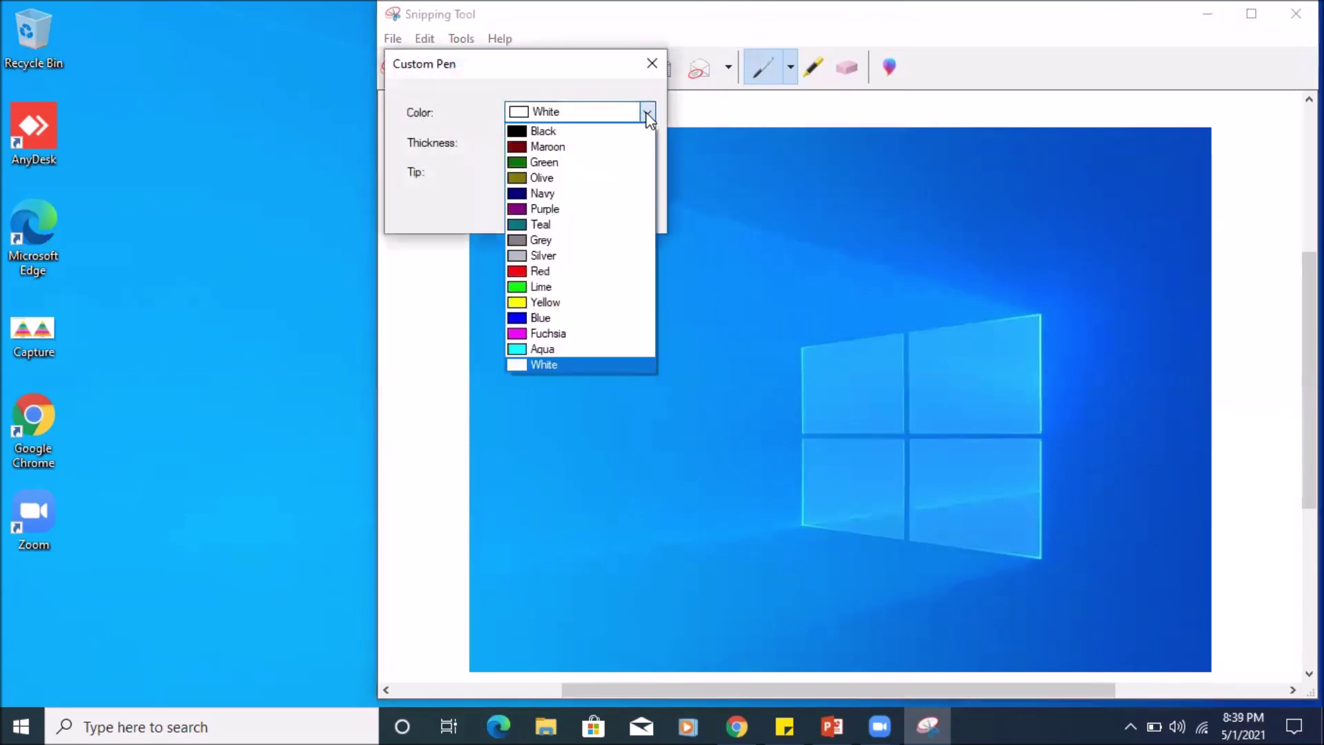
left_click(545, 286)
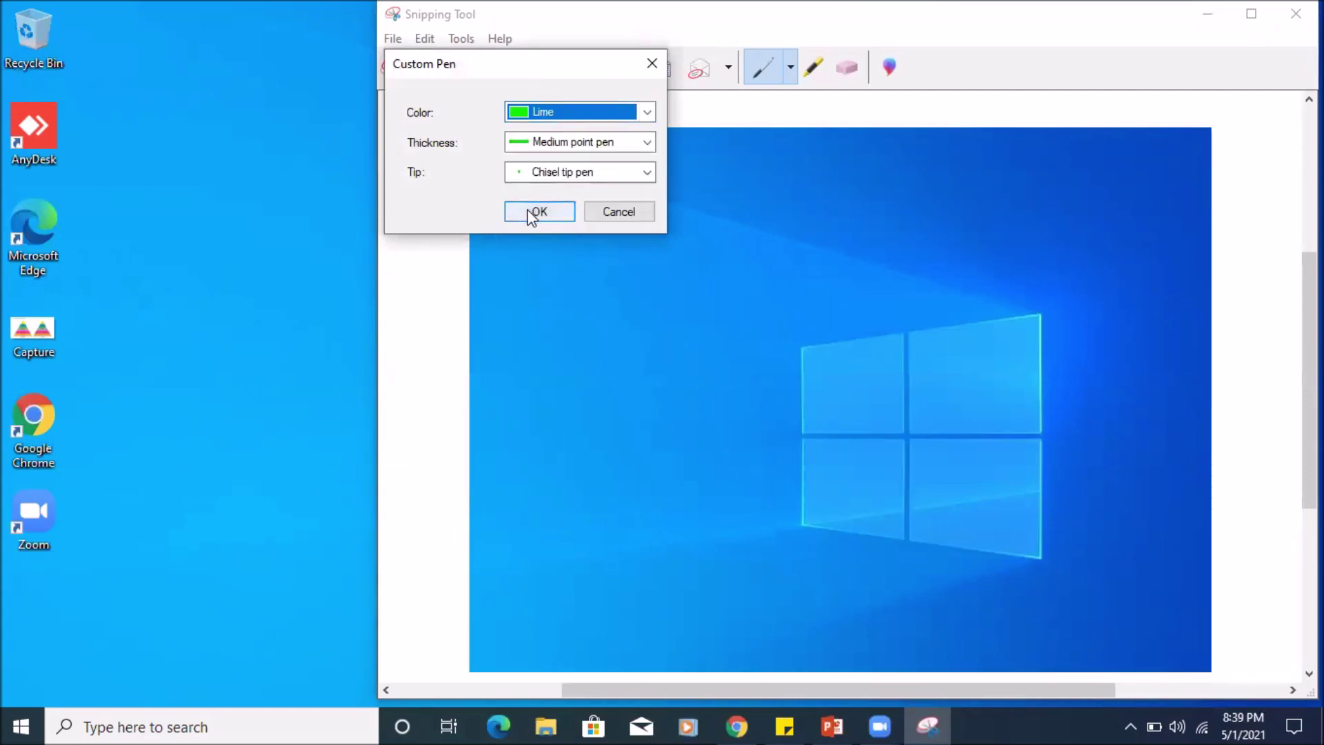
left_click(647, 142)
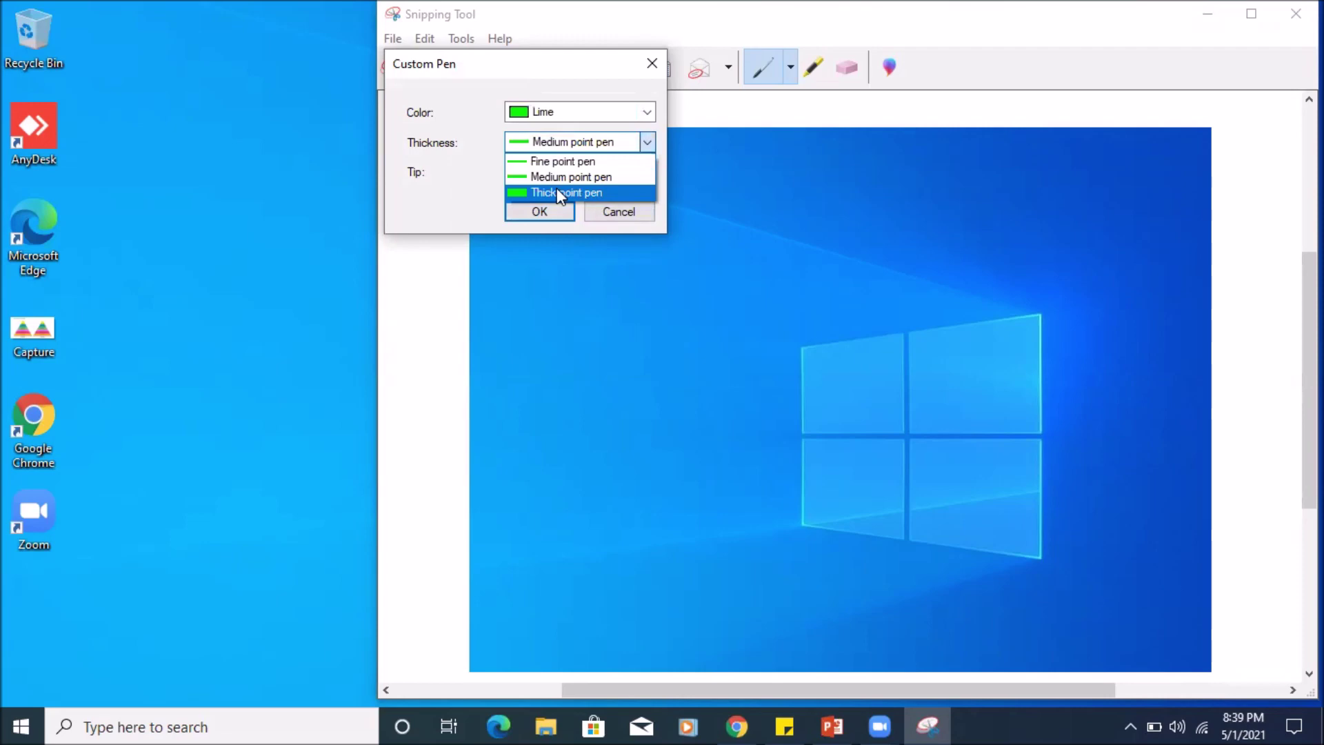
left_click(557, 191)
left_click(647, 172)
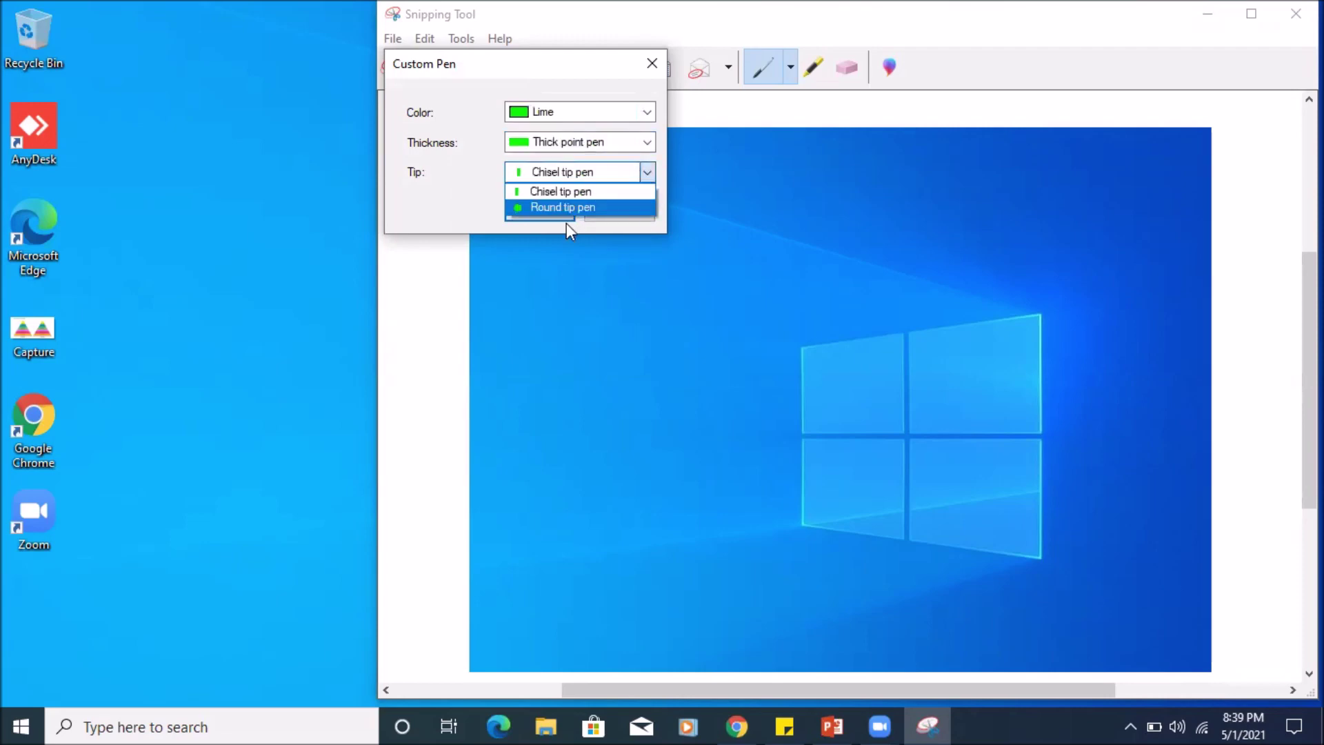
left_click(561, 205)
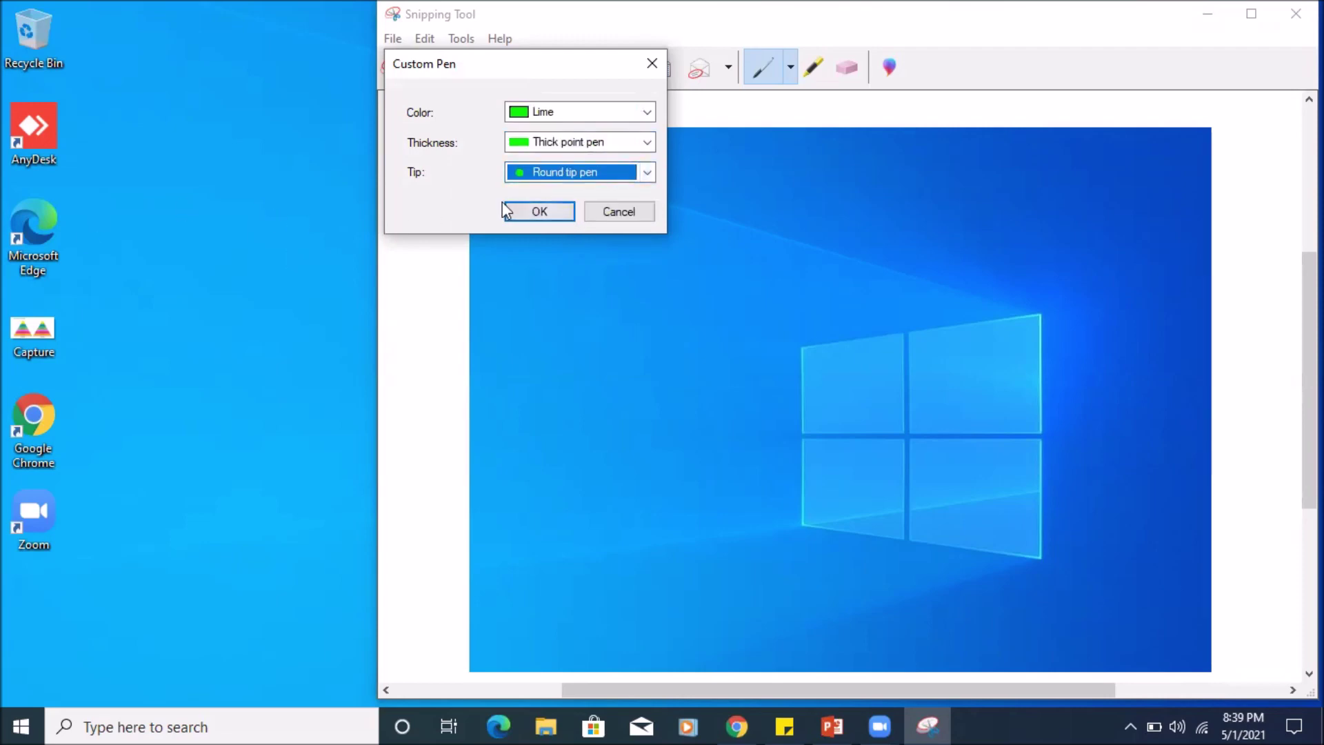
left_click(534, 213)
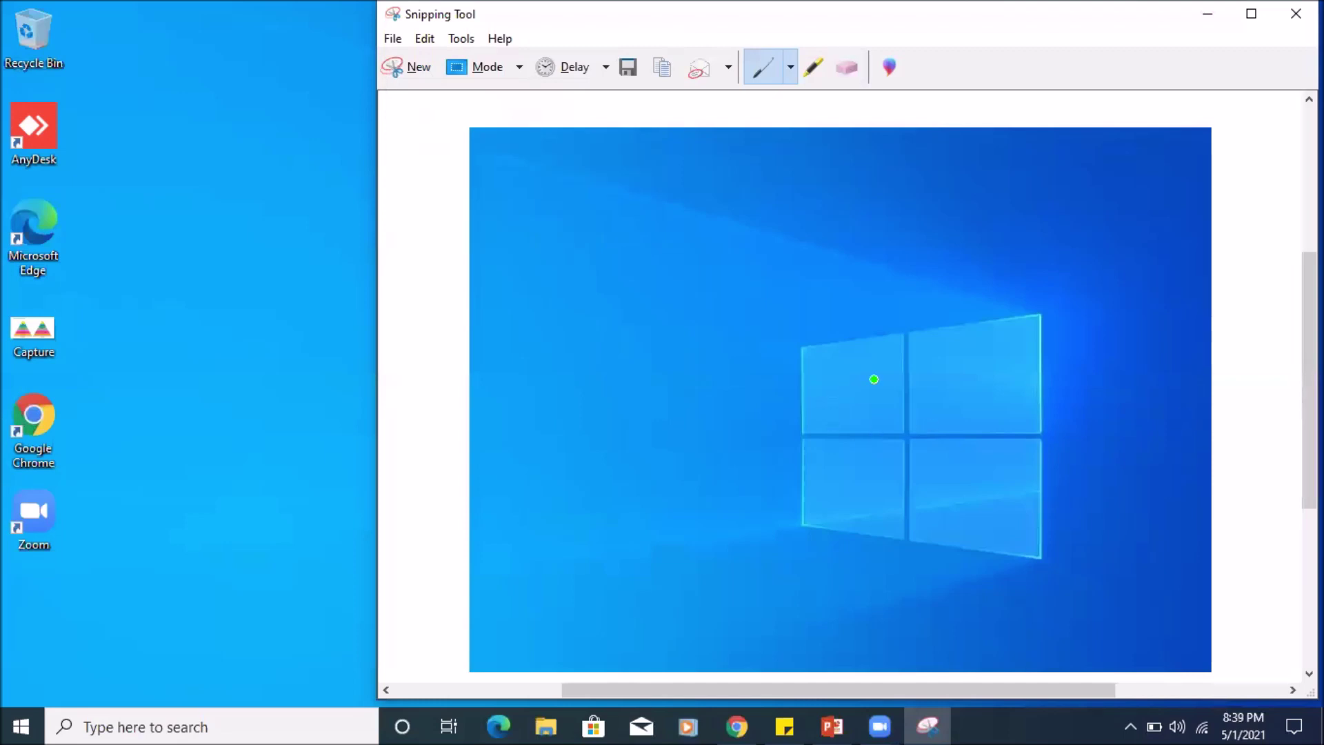
Mark each of the four panes of the Windows logo in the snip with a pen dot
left_click(856, 391)
left_click(968, 387)
left_click(854, 486)
left_click(984, 490)
Save the annotated snip to the Desktop as the PNG file Capture1
left_click(390, 39)
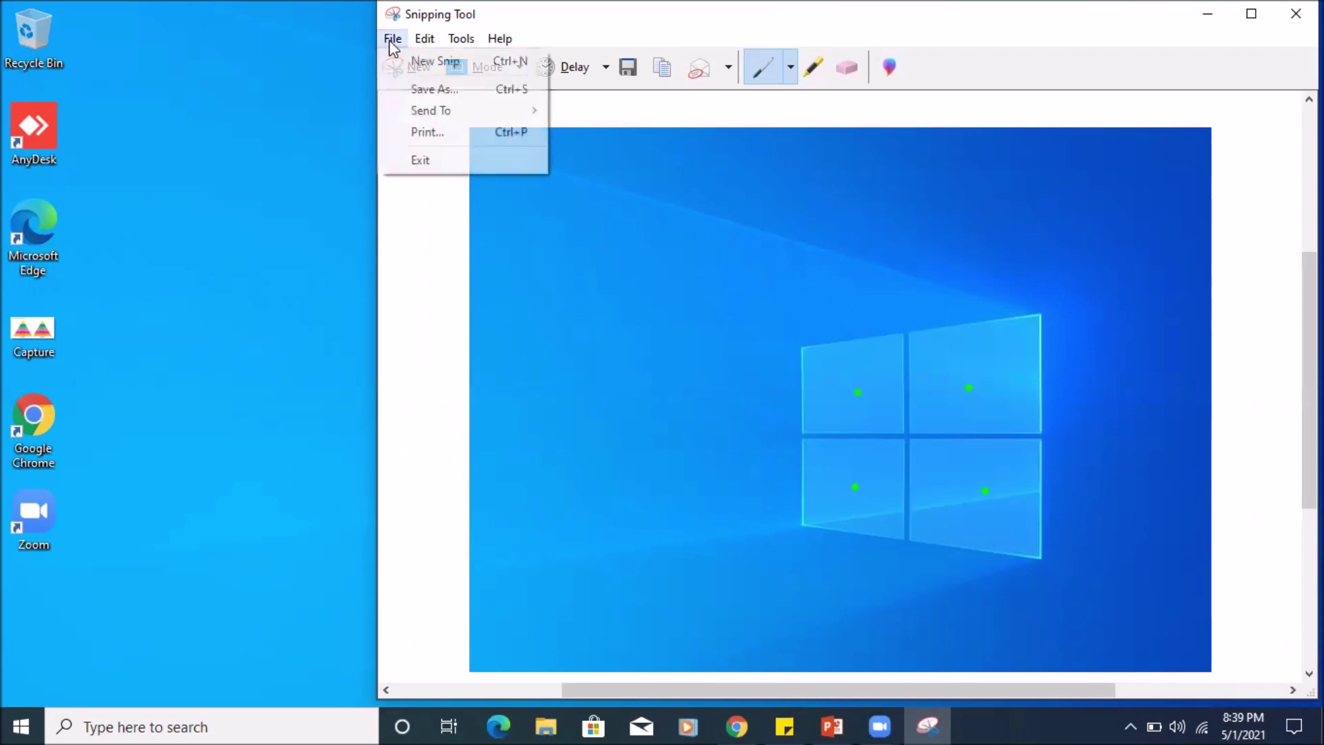
left_click(418, 91)
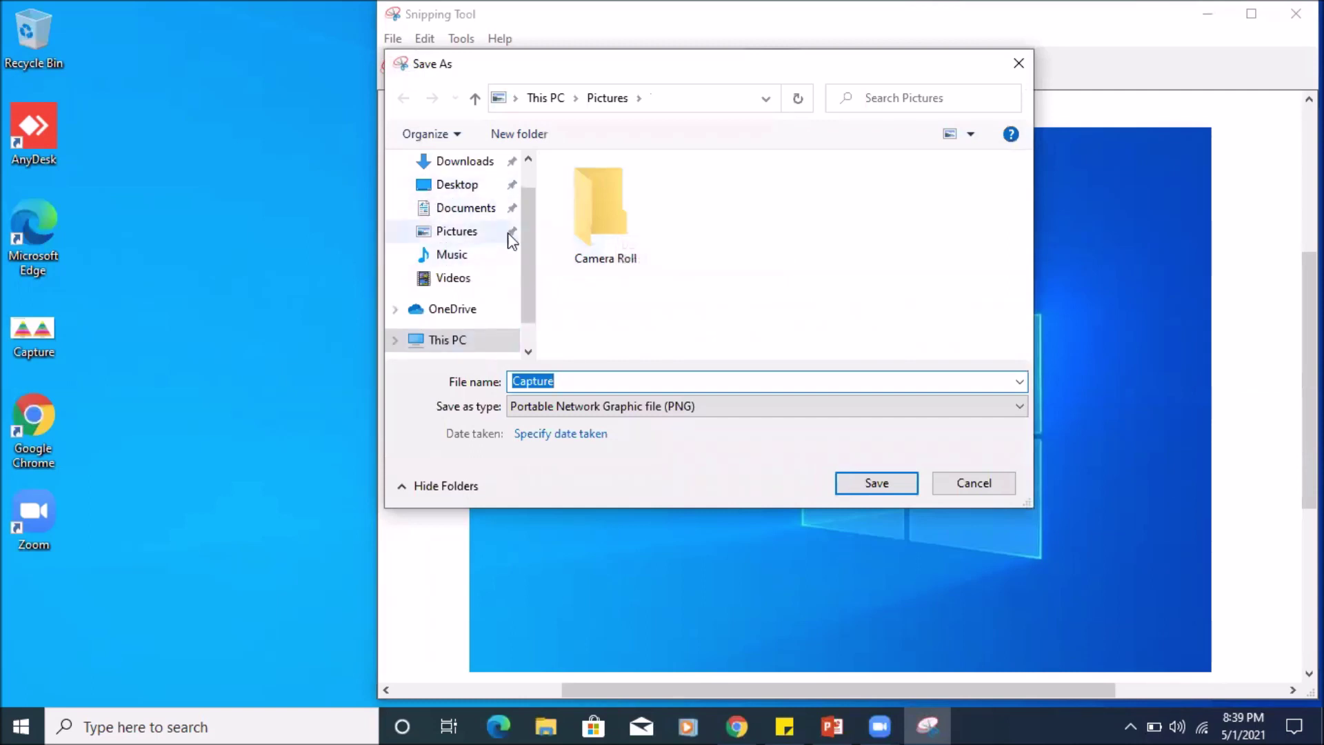
left_click(455, 187)
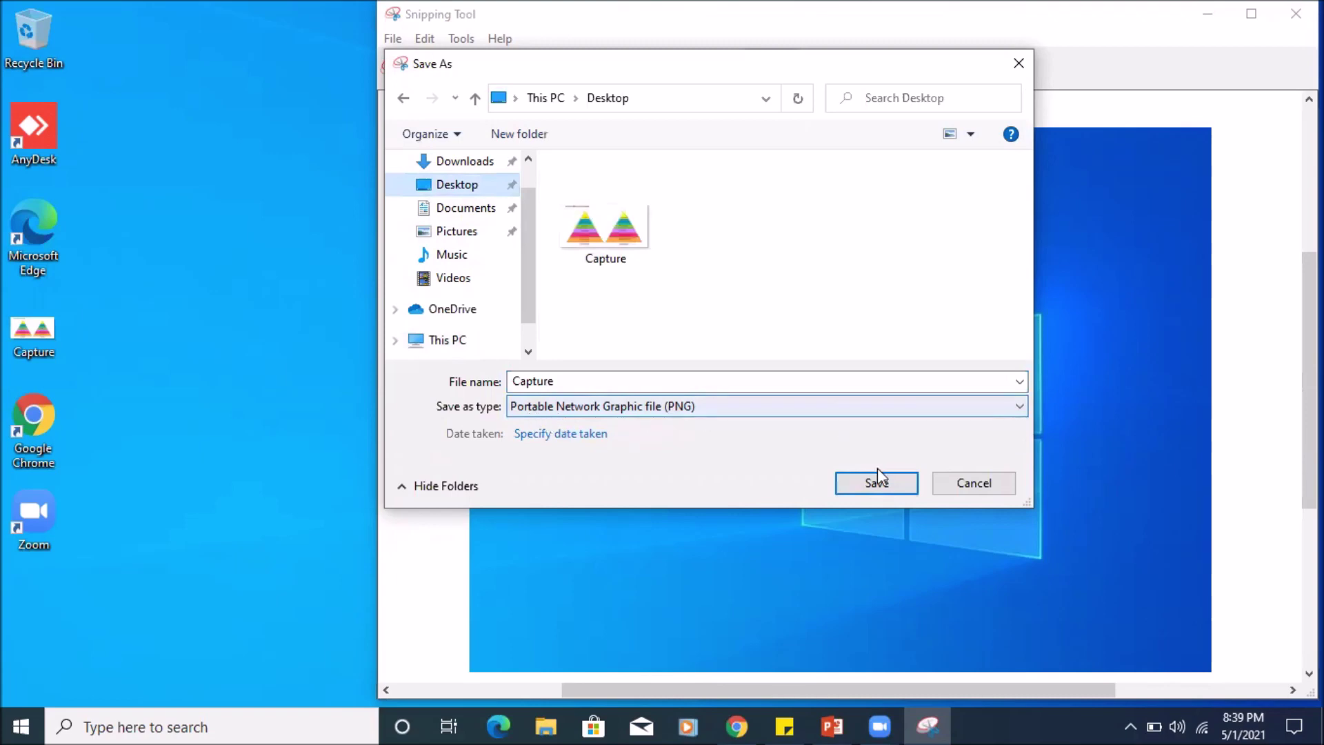
left_click(860, 484)
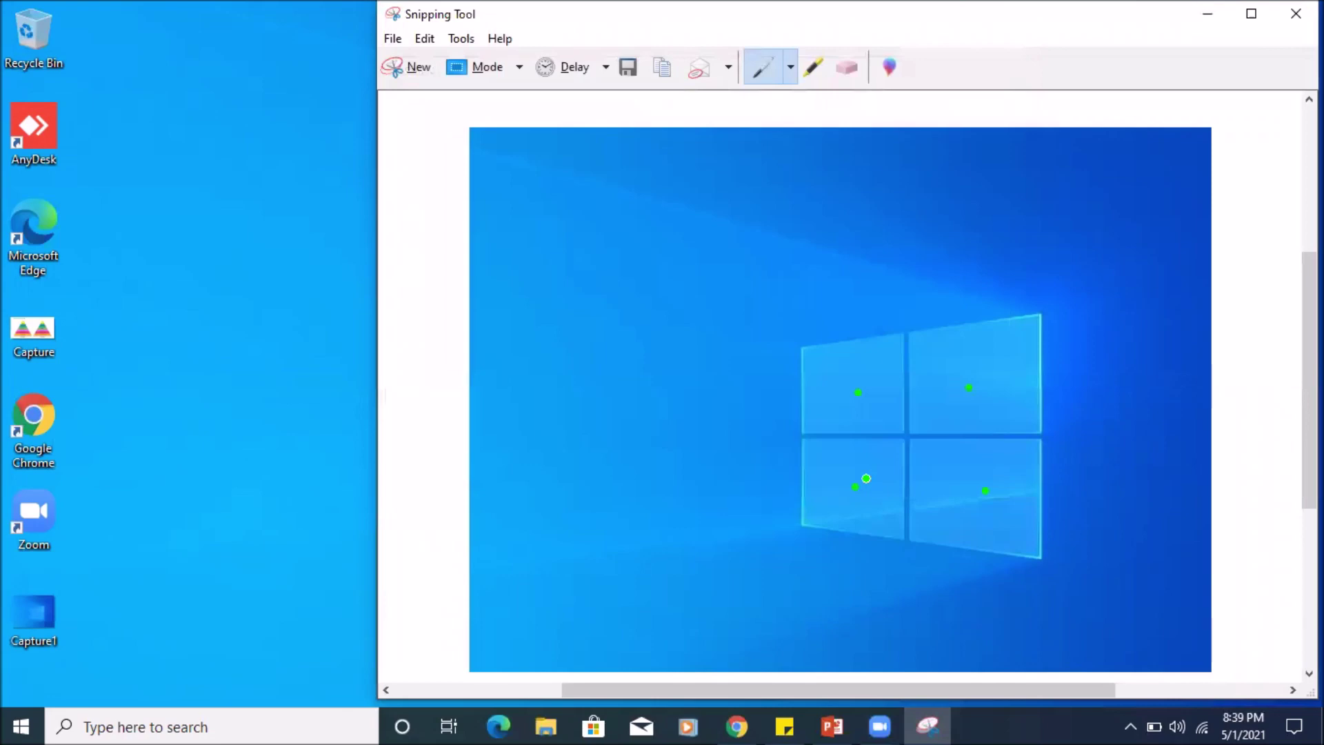
Minimize the Snipping Tool, open Capture1 from the desktop to check the saved snip, and minimize the viewer
left_click(1207, 14)
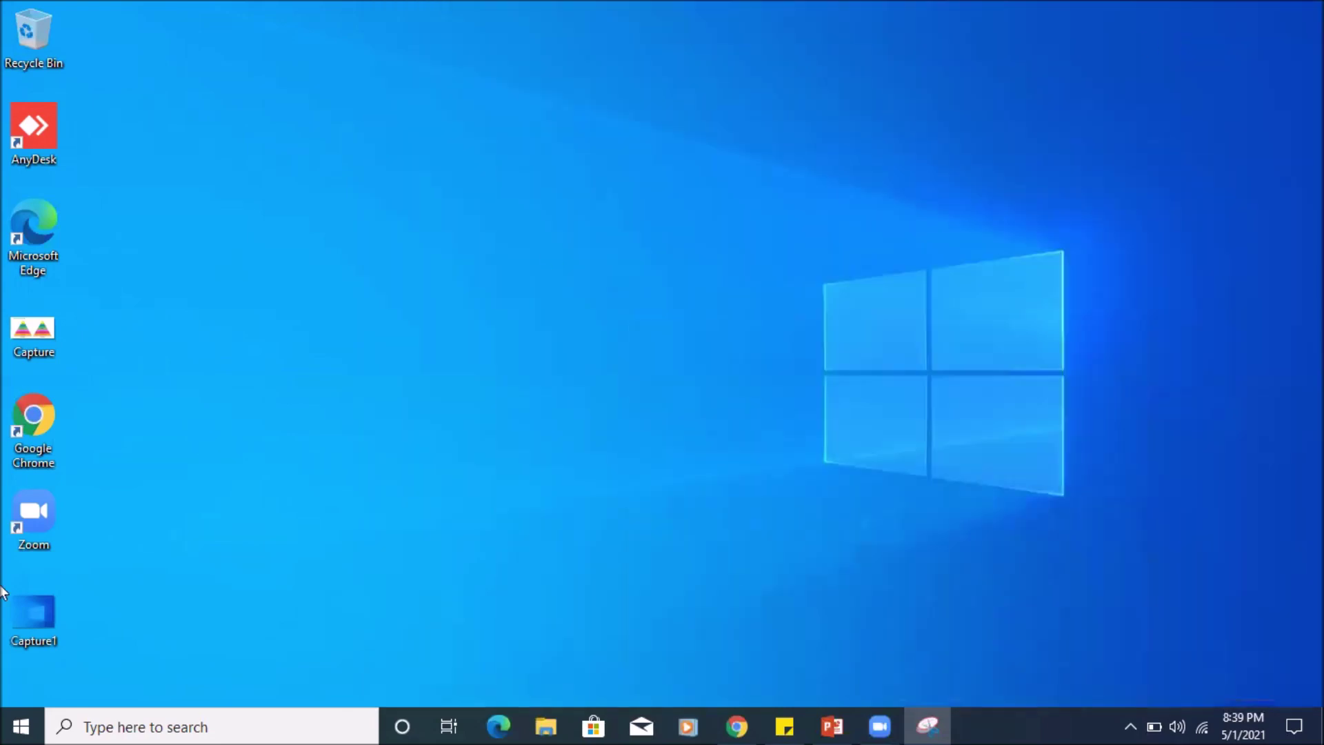
double_click(17, 613)
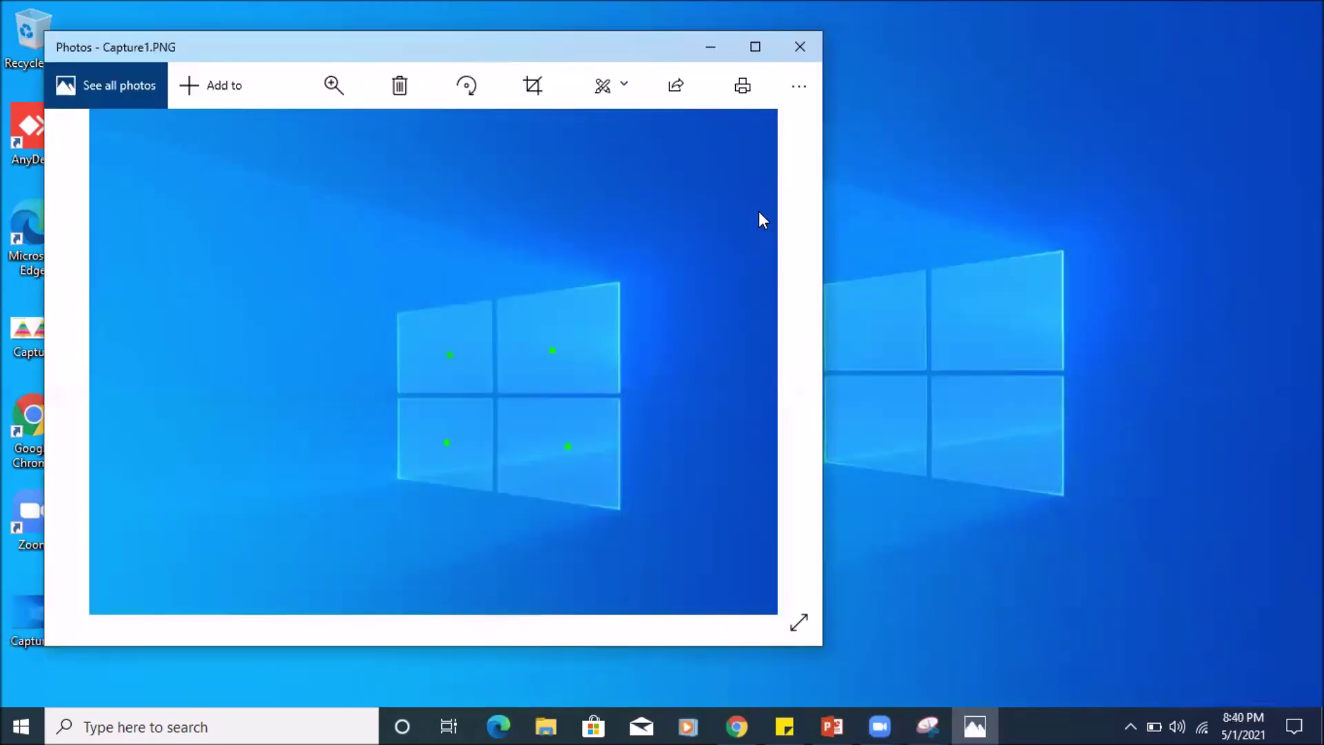
left_click(710, 46)
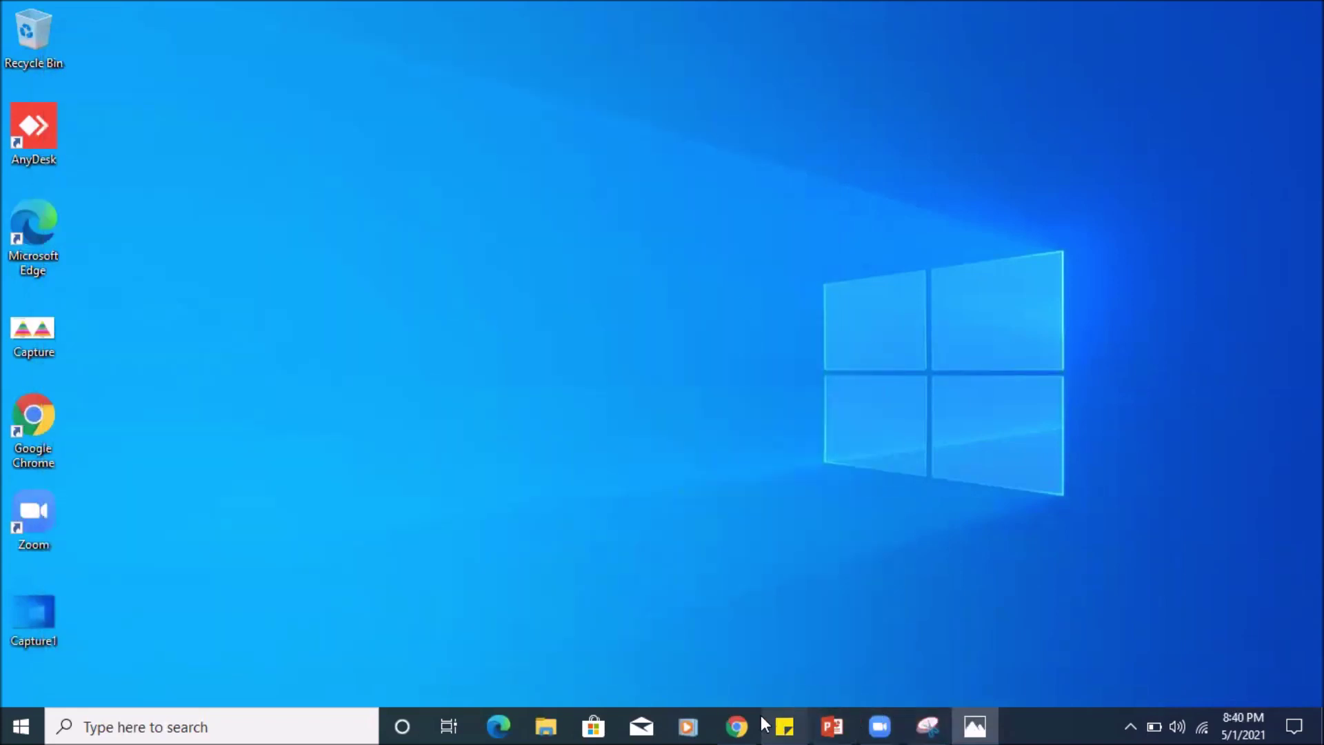
Switch to Chrome and snip the article in the middle of the Lokmat newspaper page
left_click(734, 726)
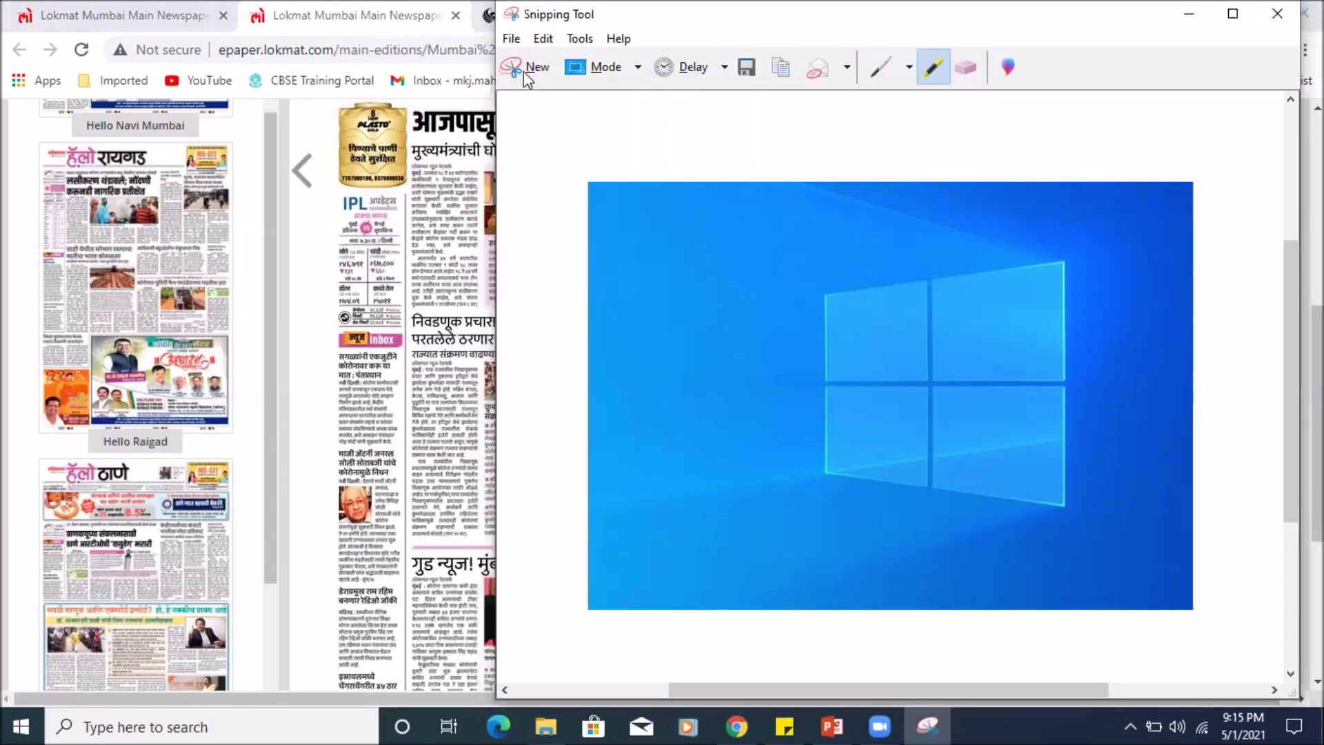
left_click(523, 72)
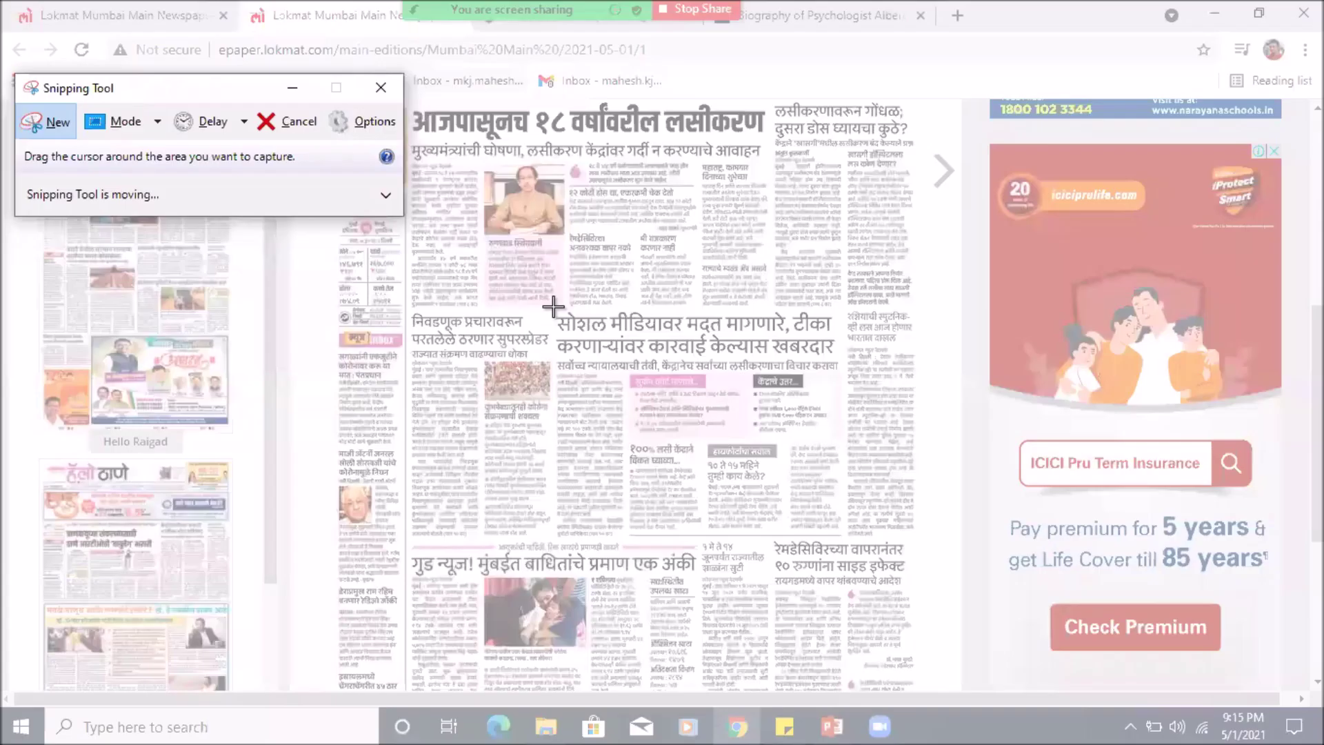
left_click_drag(553, 307, 849, 533)
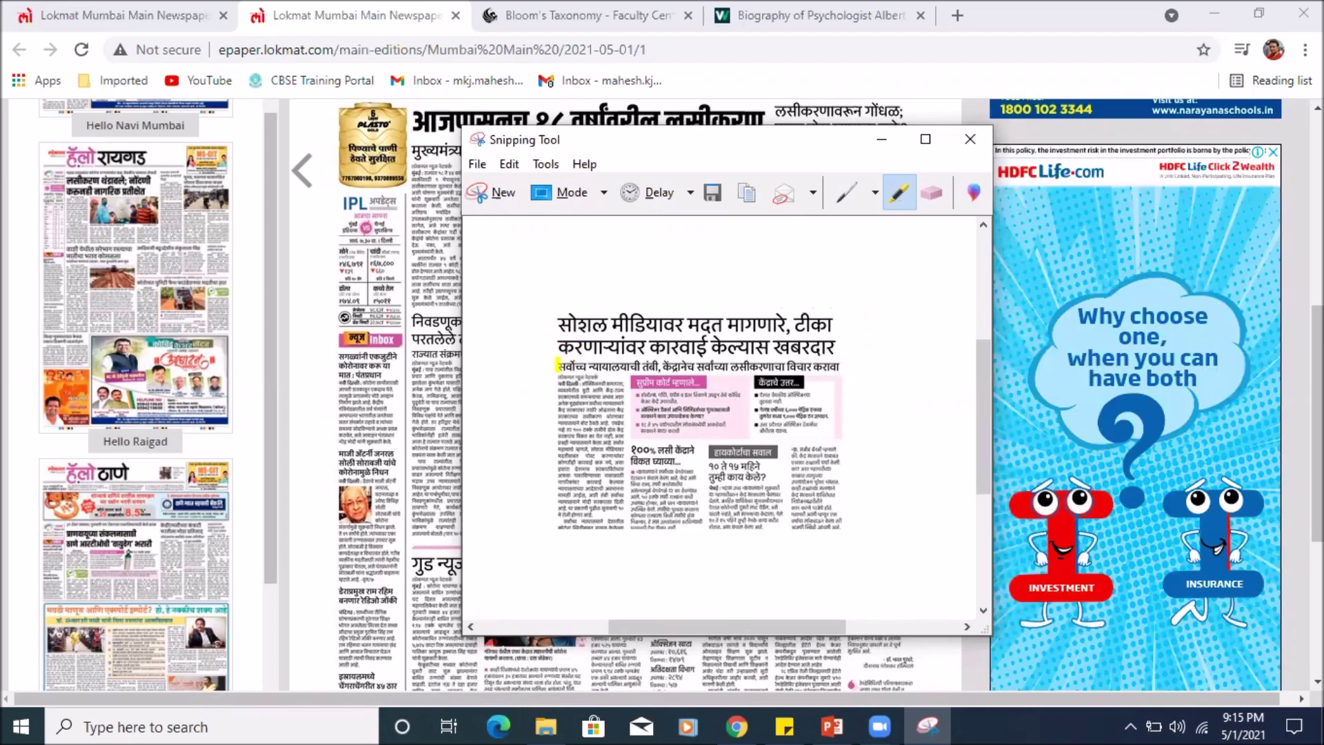
Highlight the subheading under the snipped article's headline in yellow, replacing the first partial stroke with a longer one
mouse_move(557, 365)
left_mouse_down()
mouse_move(786, 380)
mouse_move(766, 379)
left_mouse_up()
left_click(932, 194)
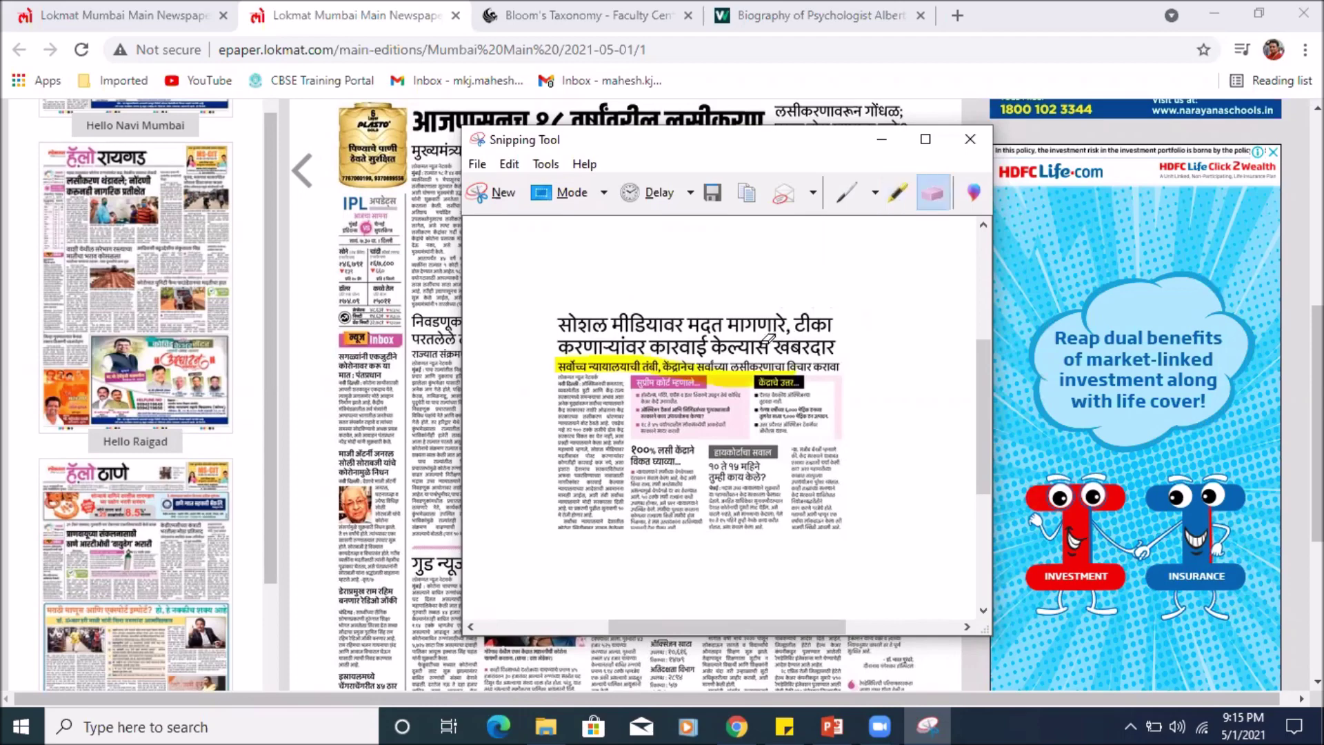
left_click(748, 366)
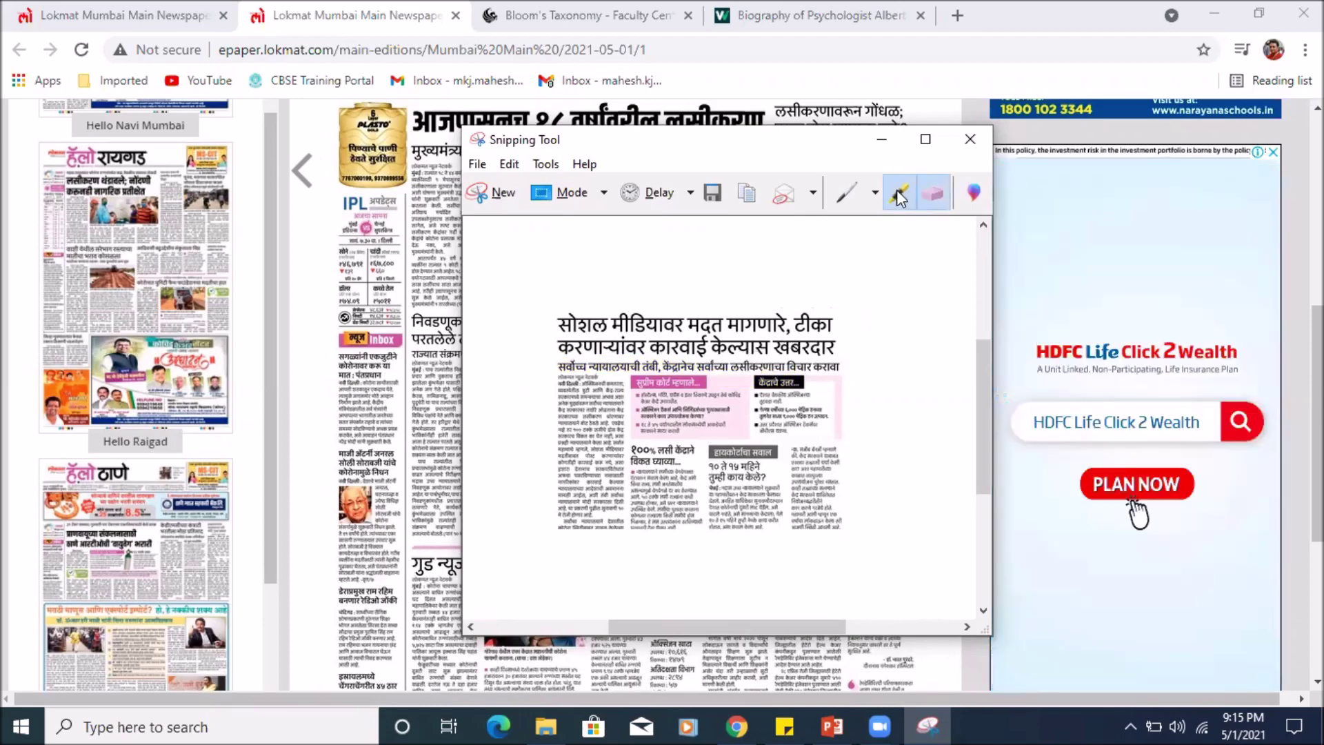
left_click_drag(558, 365, 826, 365)
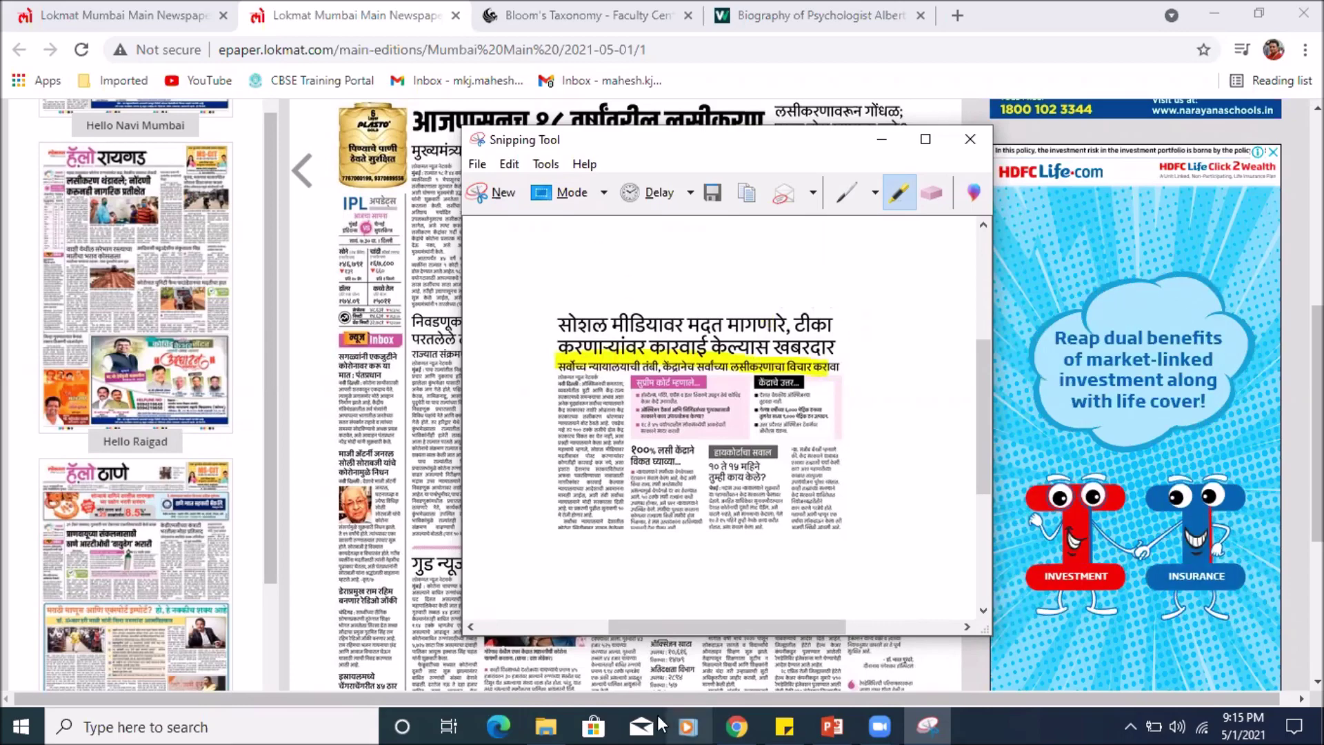
Switch to PowerPoint, paste the highlighted article snip onto slide 1 and enlarge it from its lower-left corner
left_click(841, 725)
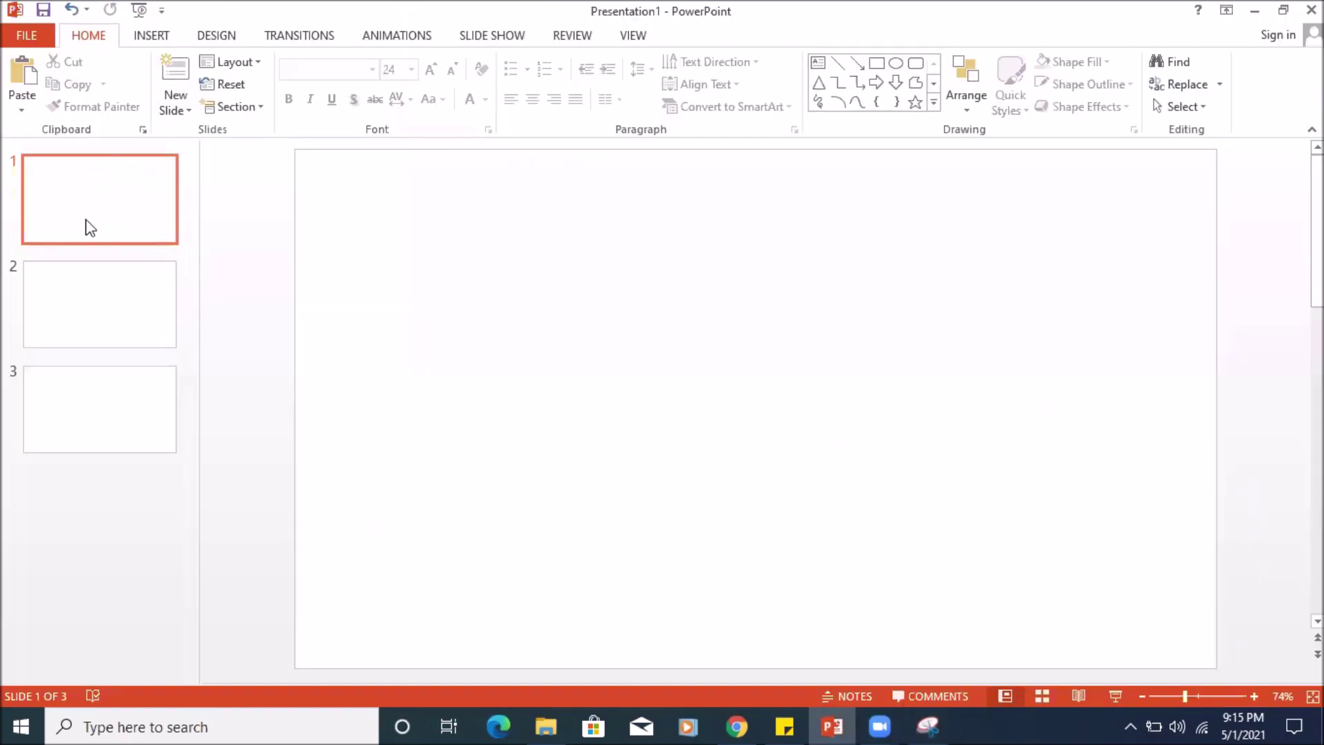
left_click(102, 231)
left_click(538, 354)
key("ctrl+v")
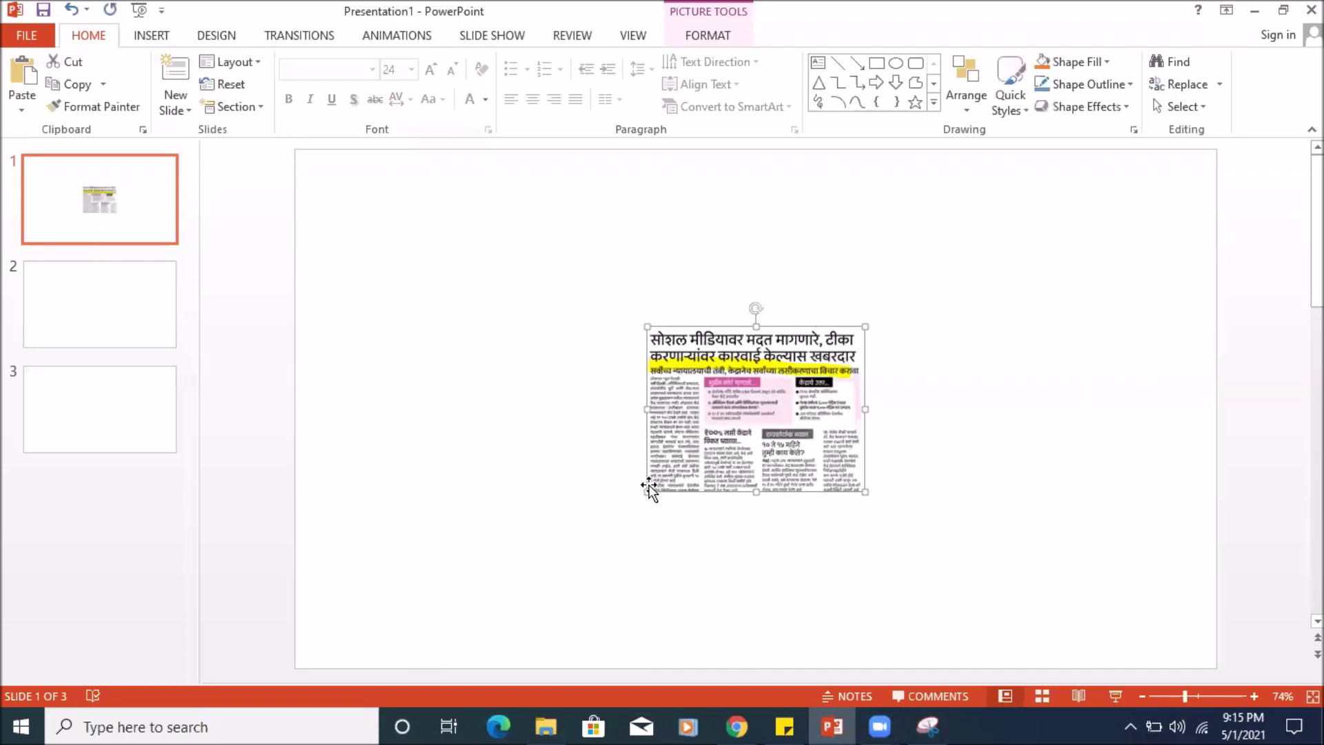
left_click_drag(646, 488, 589, 536)
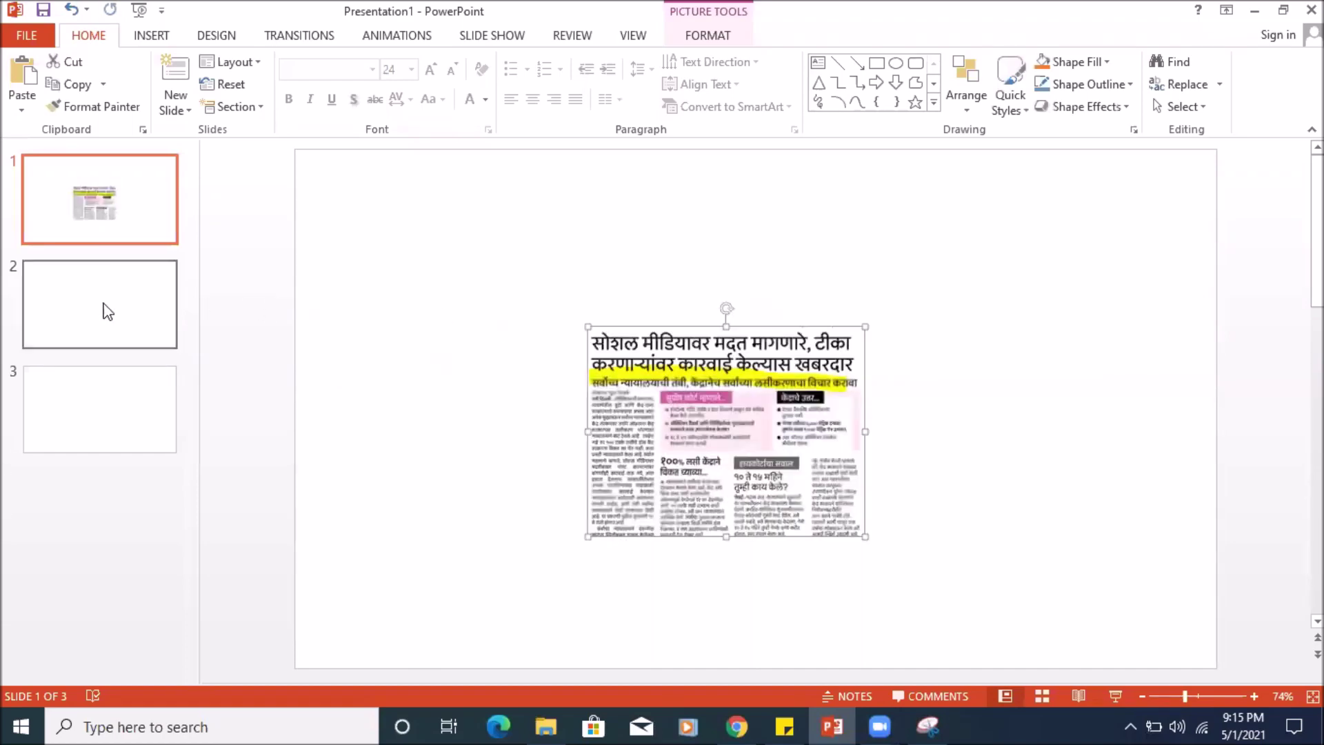
Snip the Bloom's Taxonomy pyramid from the Chrome page and paste it onto slide 2 in PowerPoint
left_click(94, 308)
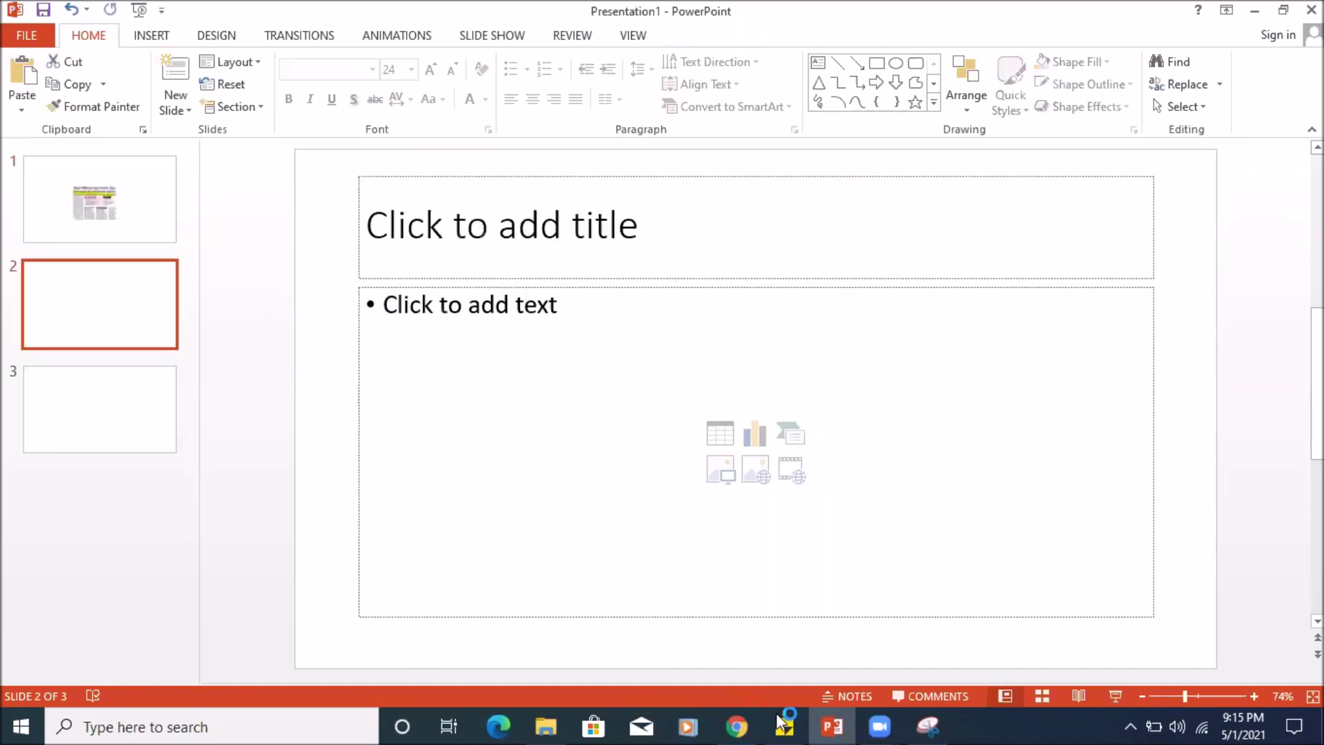
left_click(737, 725)
left_click(932, 724)
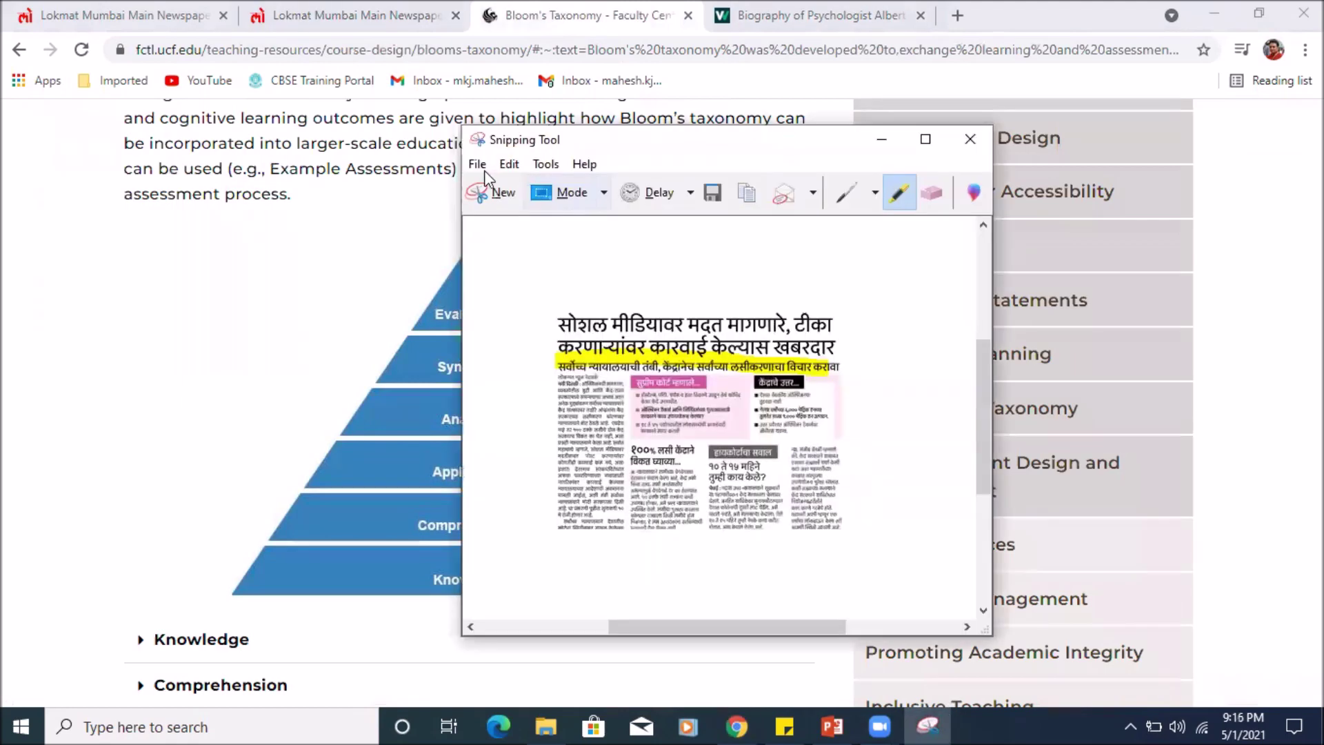
left_click(487, 194)
left_click_drag(201, 234, 743, 624)
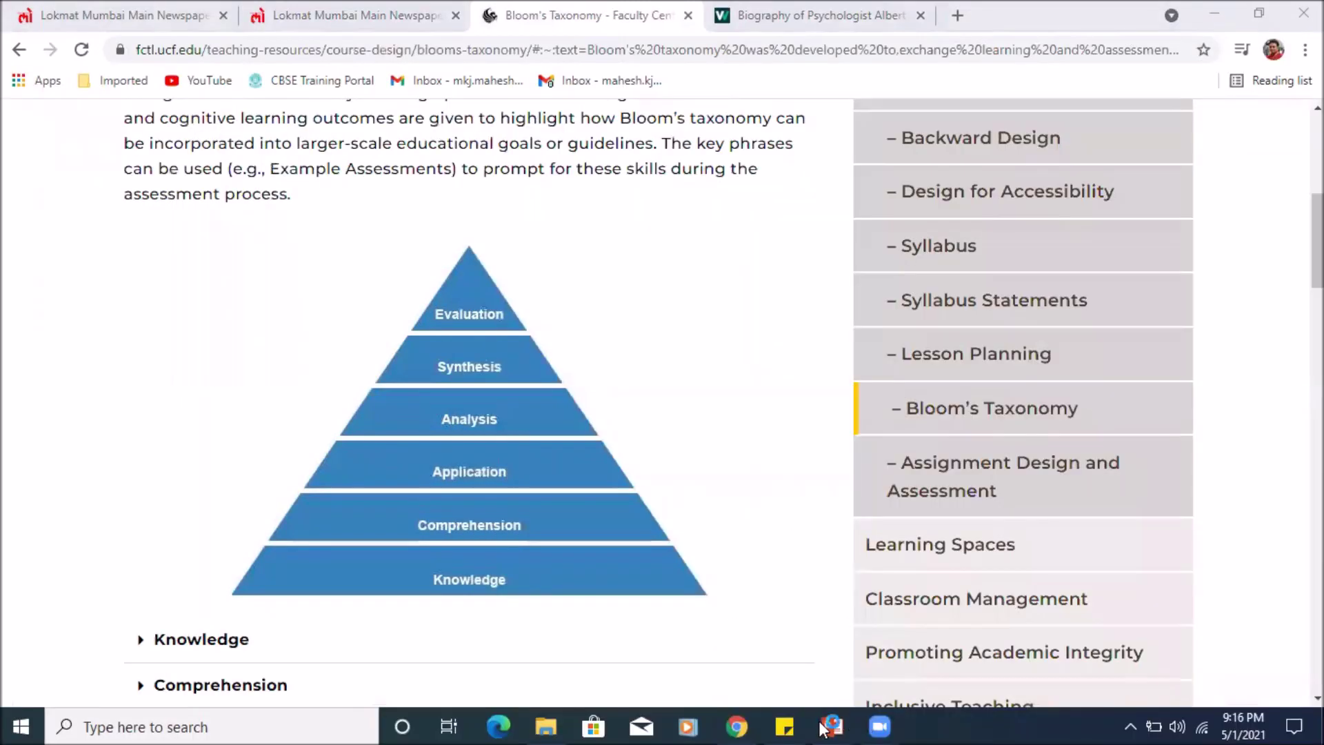
key("alt+Tab")
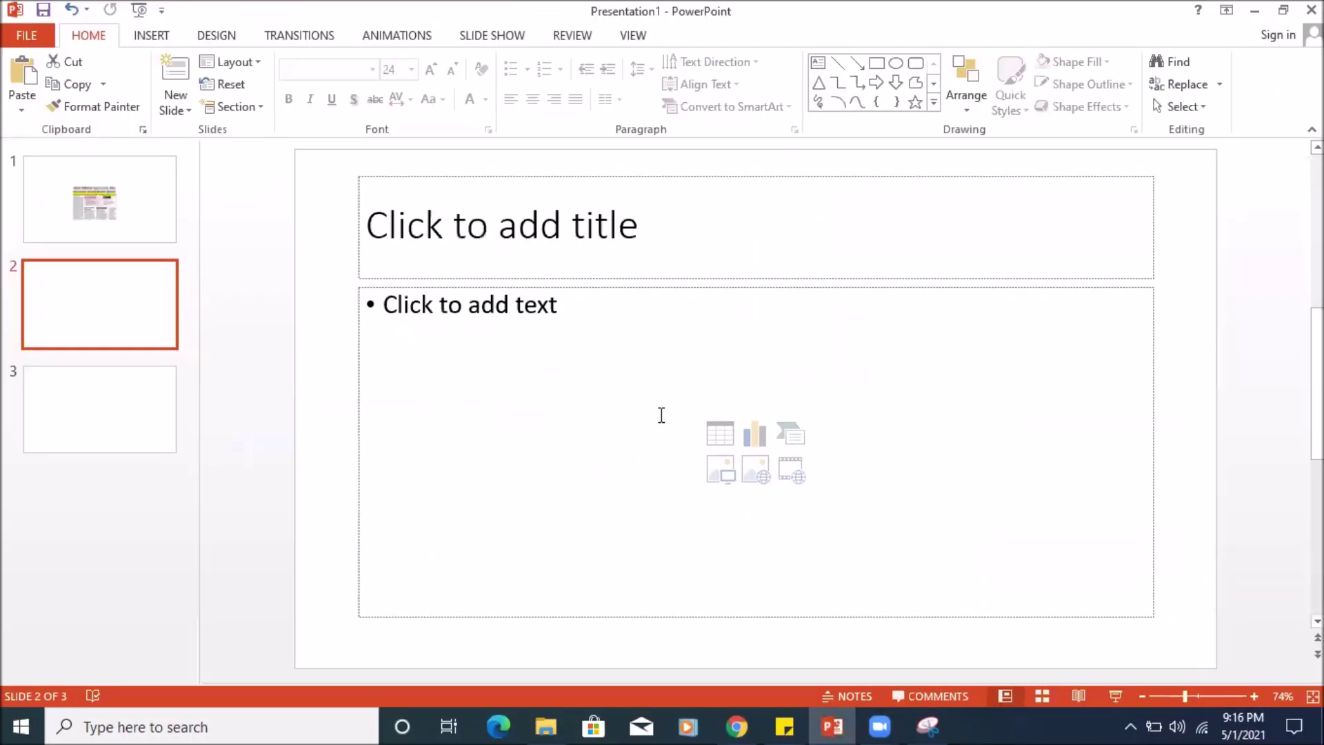
key("ctrl+v")
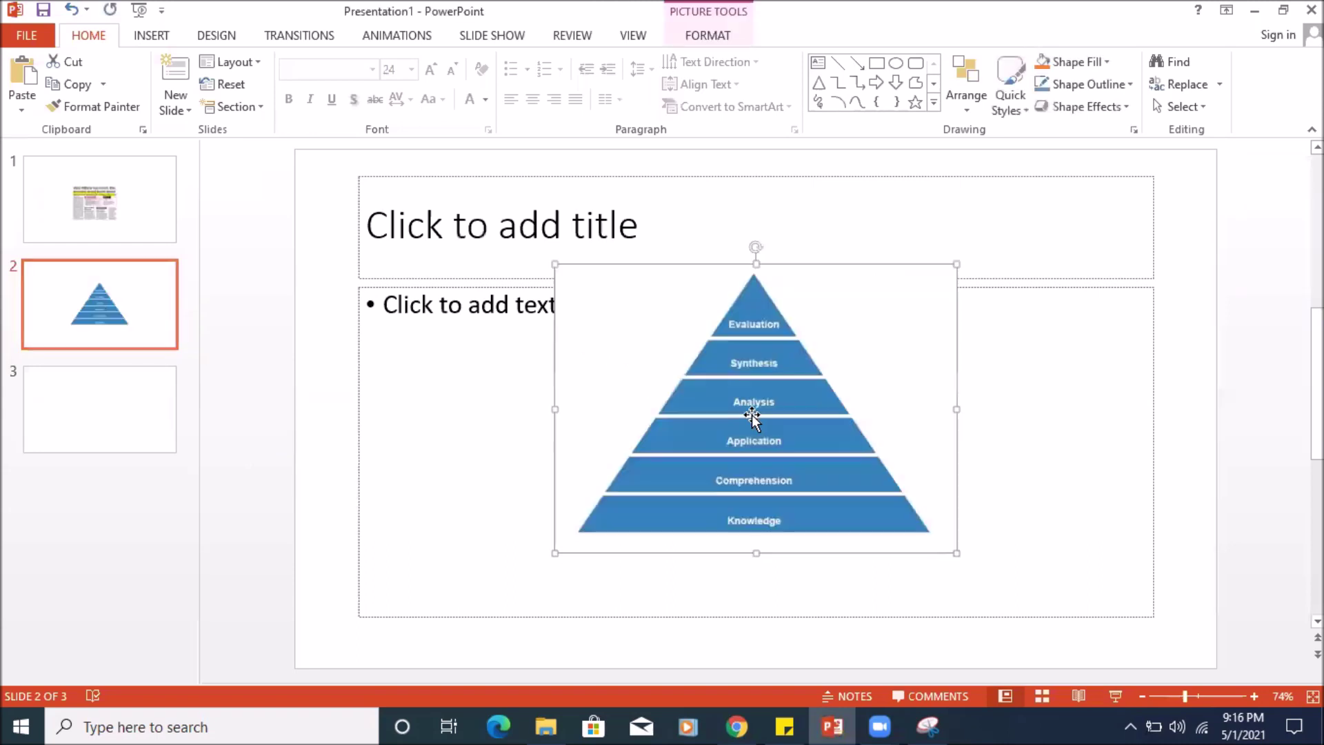
Select slide 3 in PowerPoint, switch to the Verywell Mind page in Chrome and play the "Basic Principles of Social Learning Theory" video
left_click(83, 442)
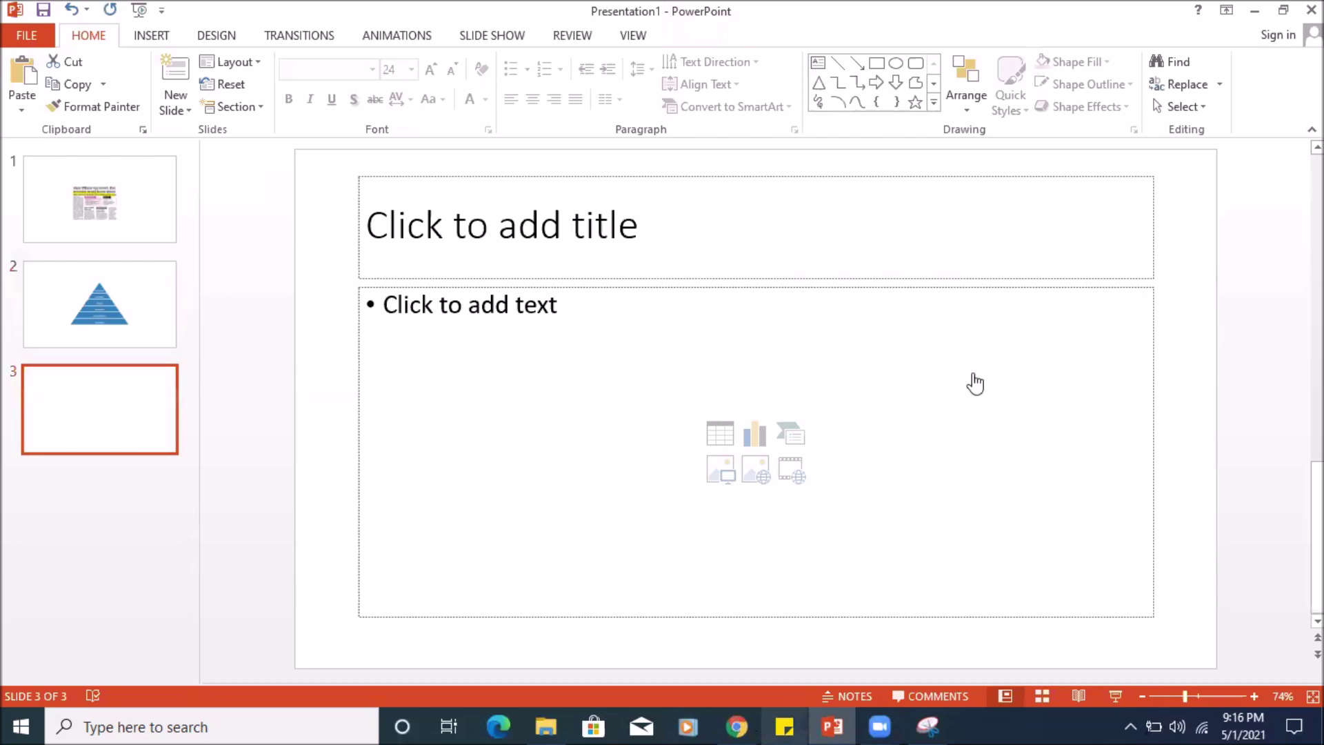
key("alt+Tab")
left_click(815, 10)
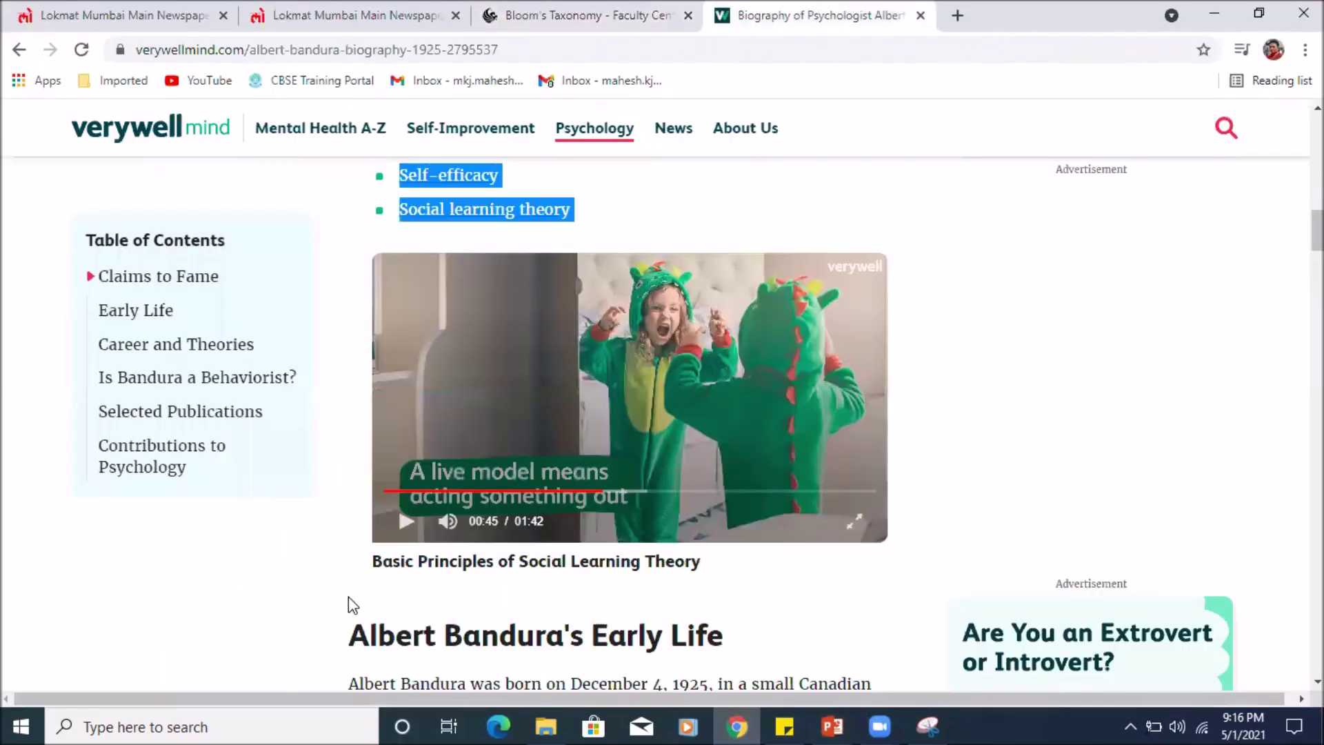
left_click(408, 525)
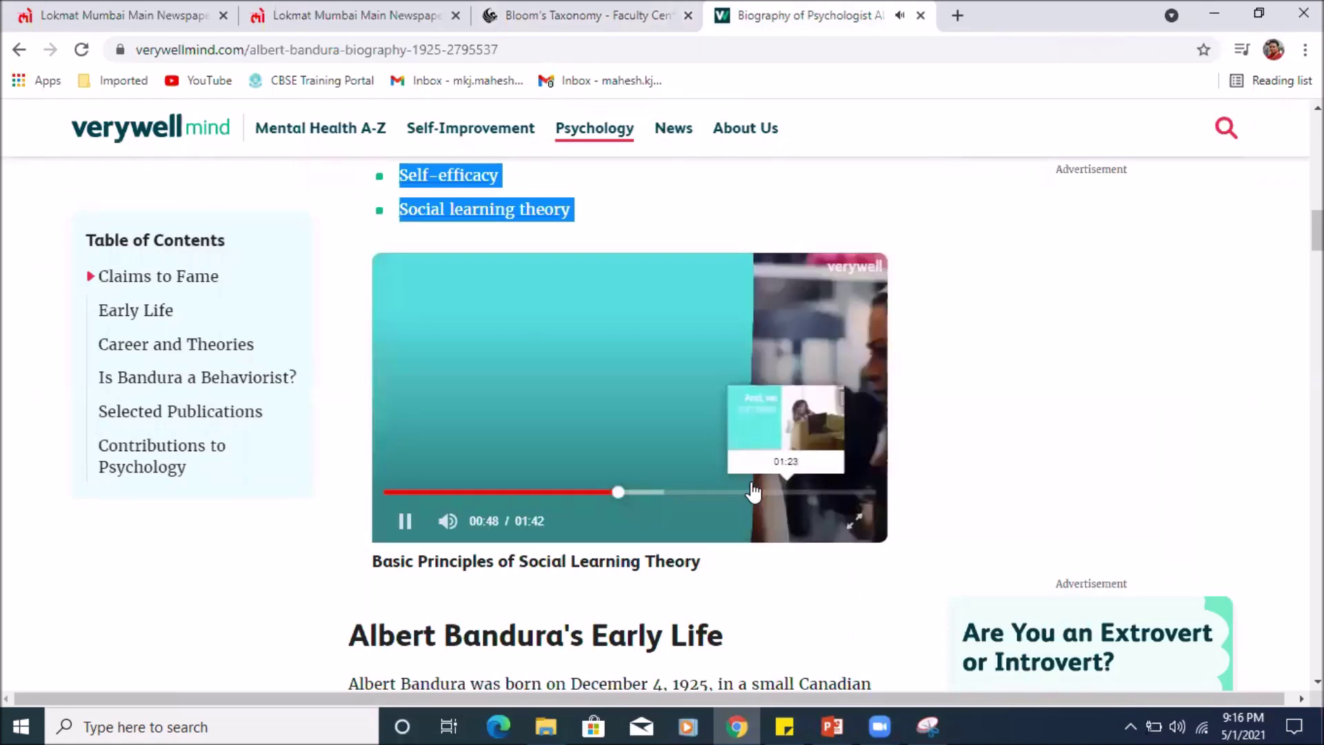
Snip the picture area of the playing video with the Snipping Tool and paste it onto slide 3 in PowerPoint
left_click(928, 726)
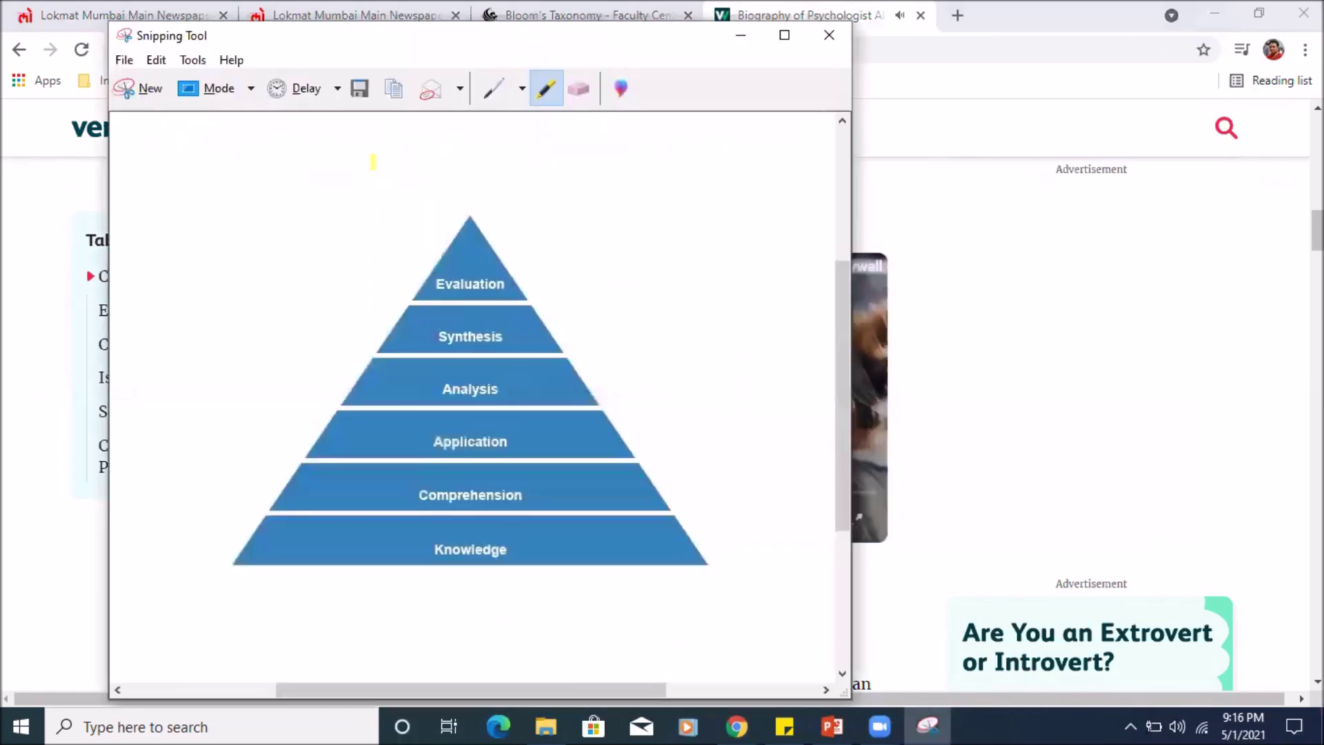
left_click(131, 88)
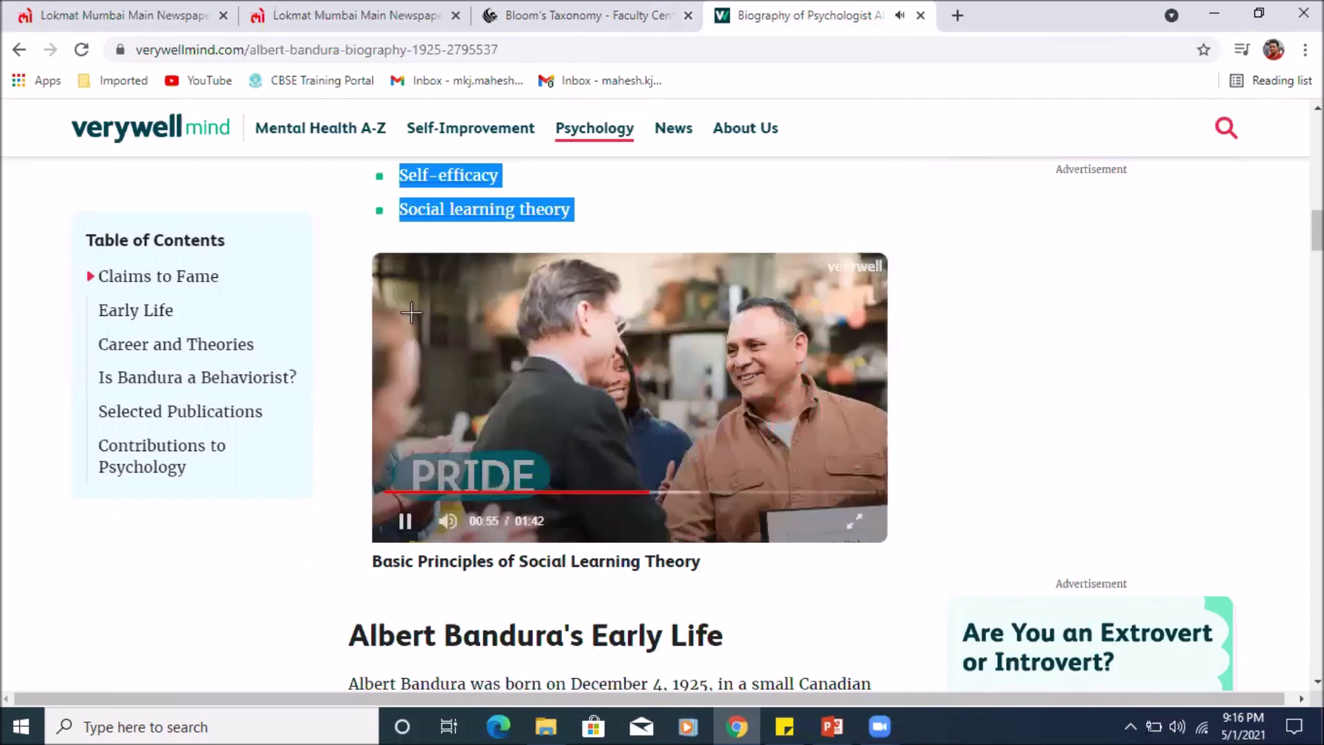
left_click_drag(394, 292, 874, 498)
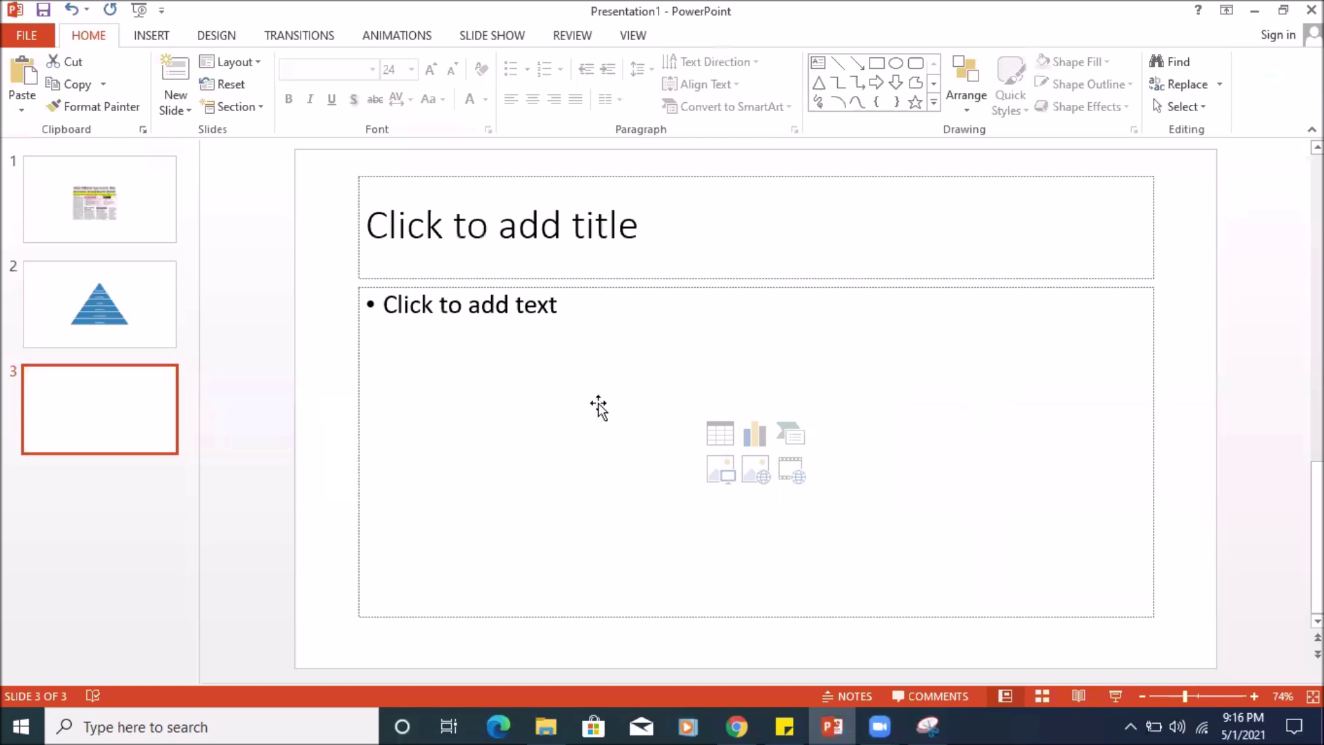
key("ctrl+v")
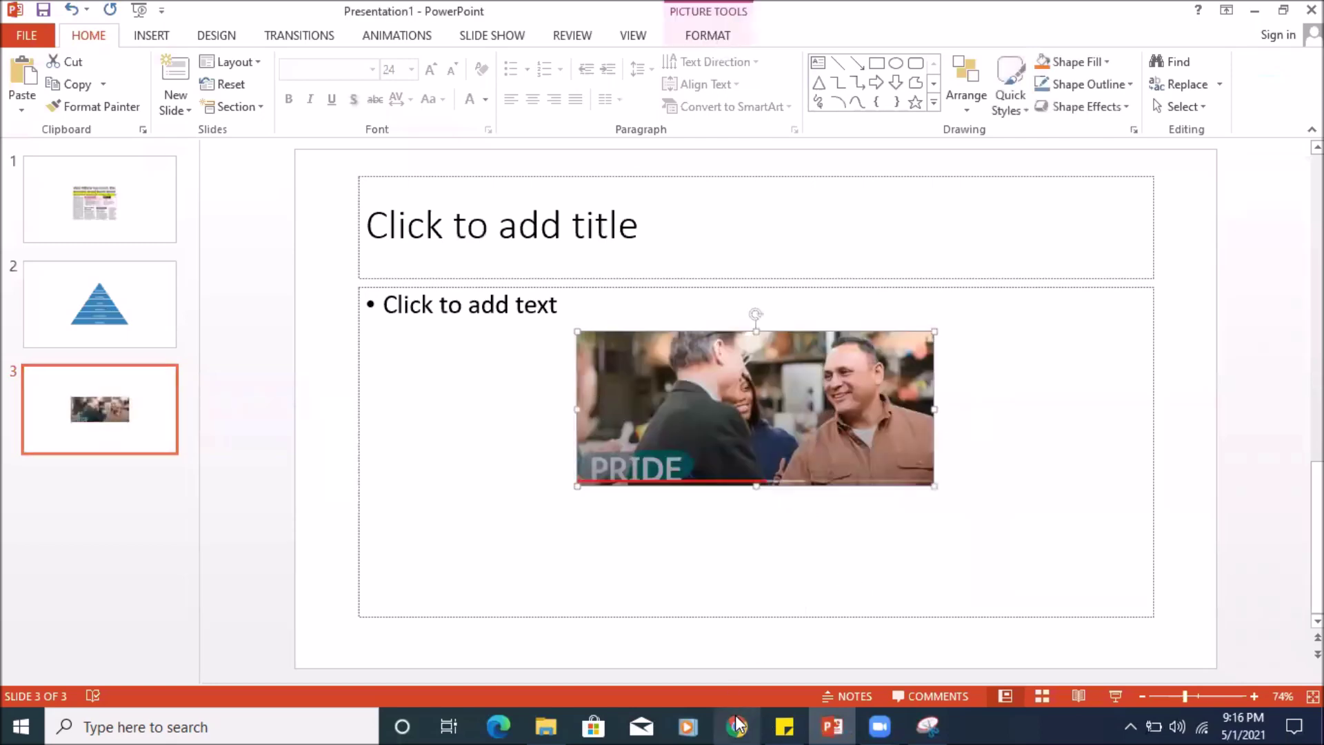
Switch back to Chrome and pause the "Basic Principles of Social Learning Theory" video
key("alt+Tab")
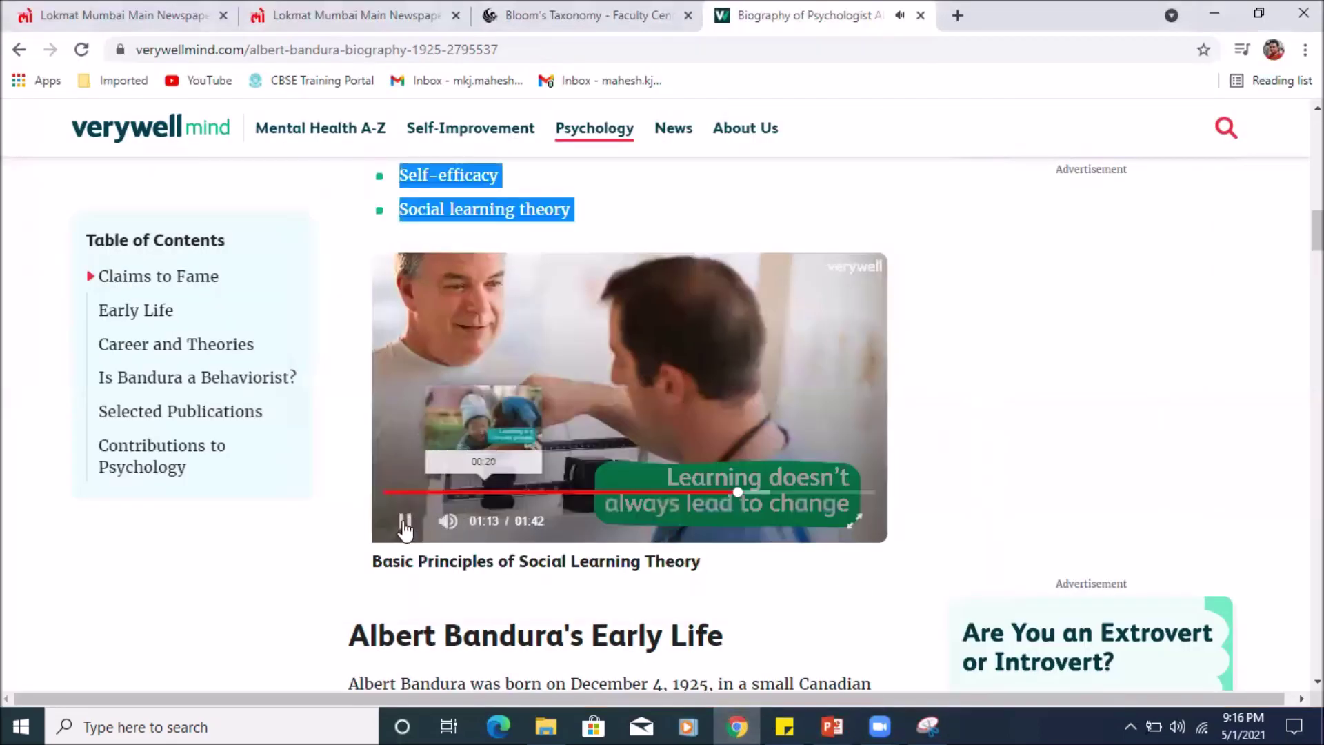
left_click(405, 521)
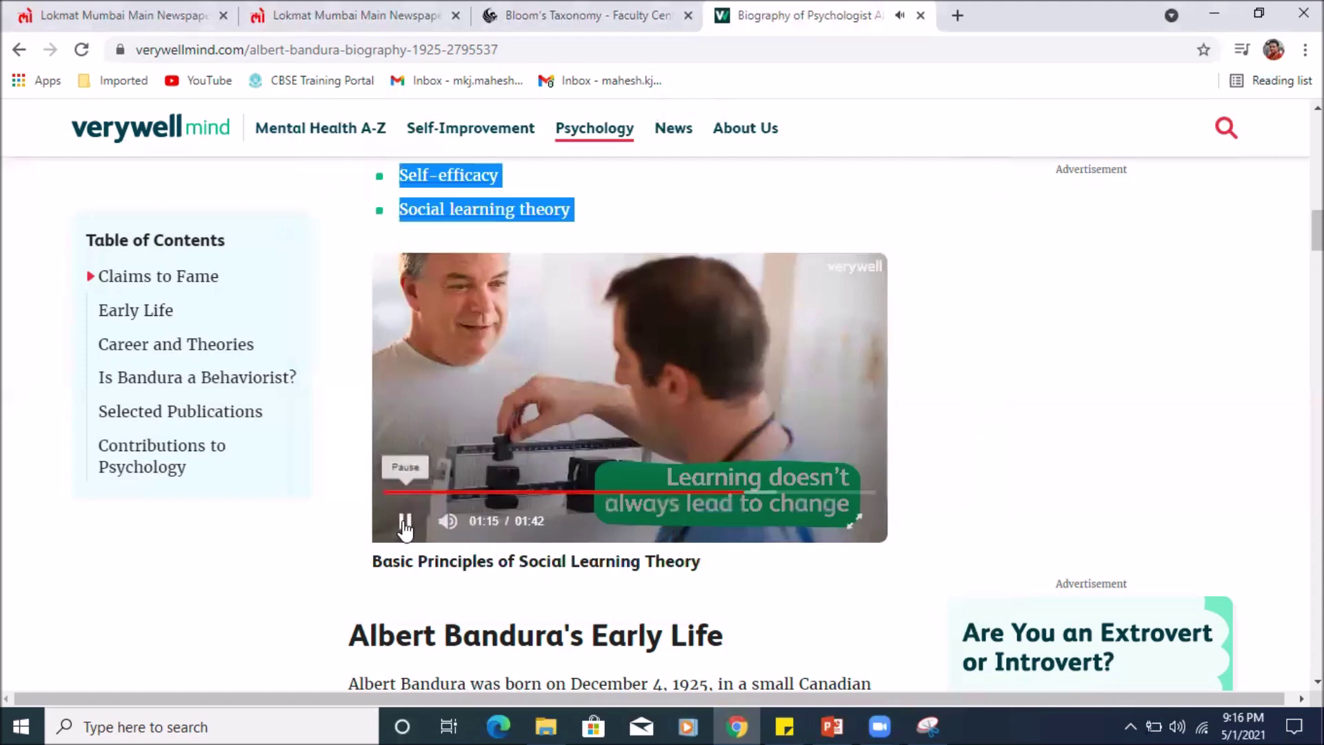
left_click(869, 720)
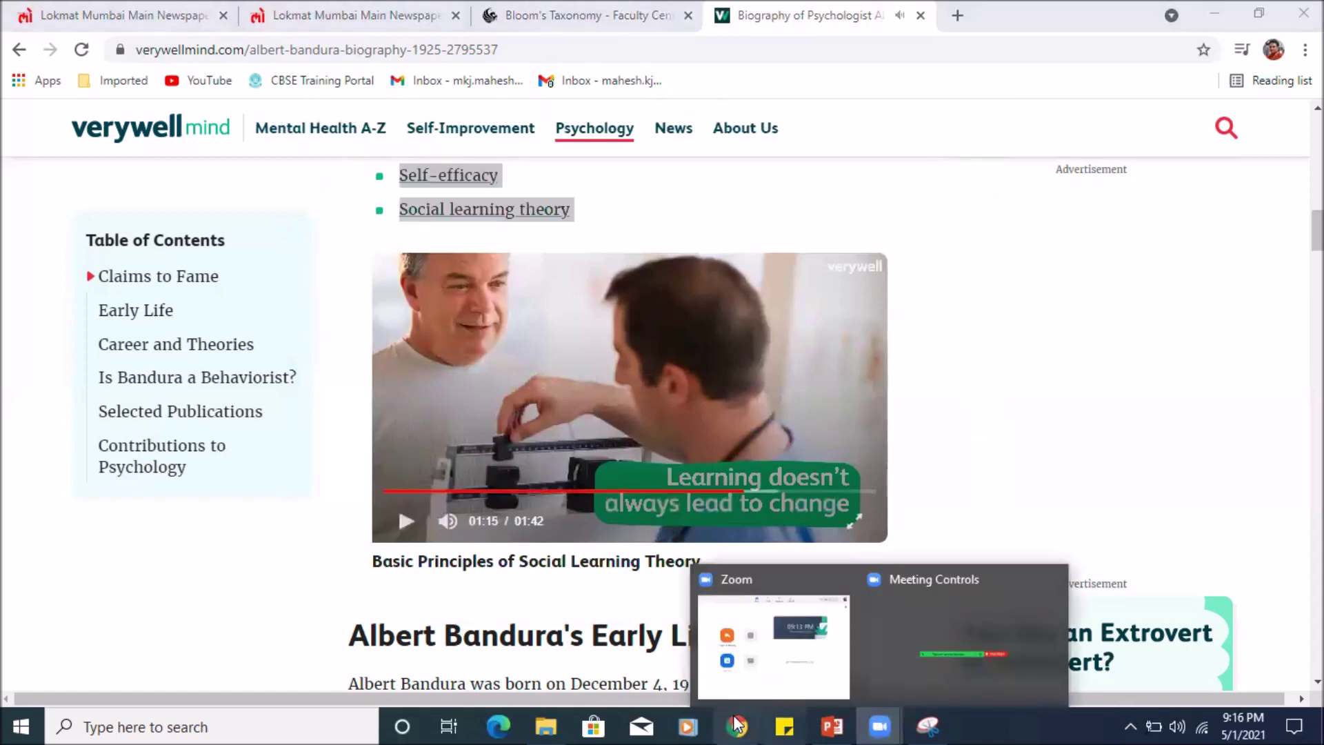
left_click(928, 725)
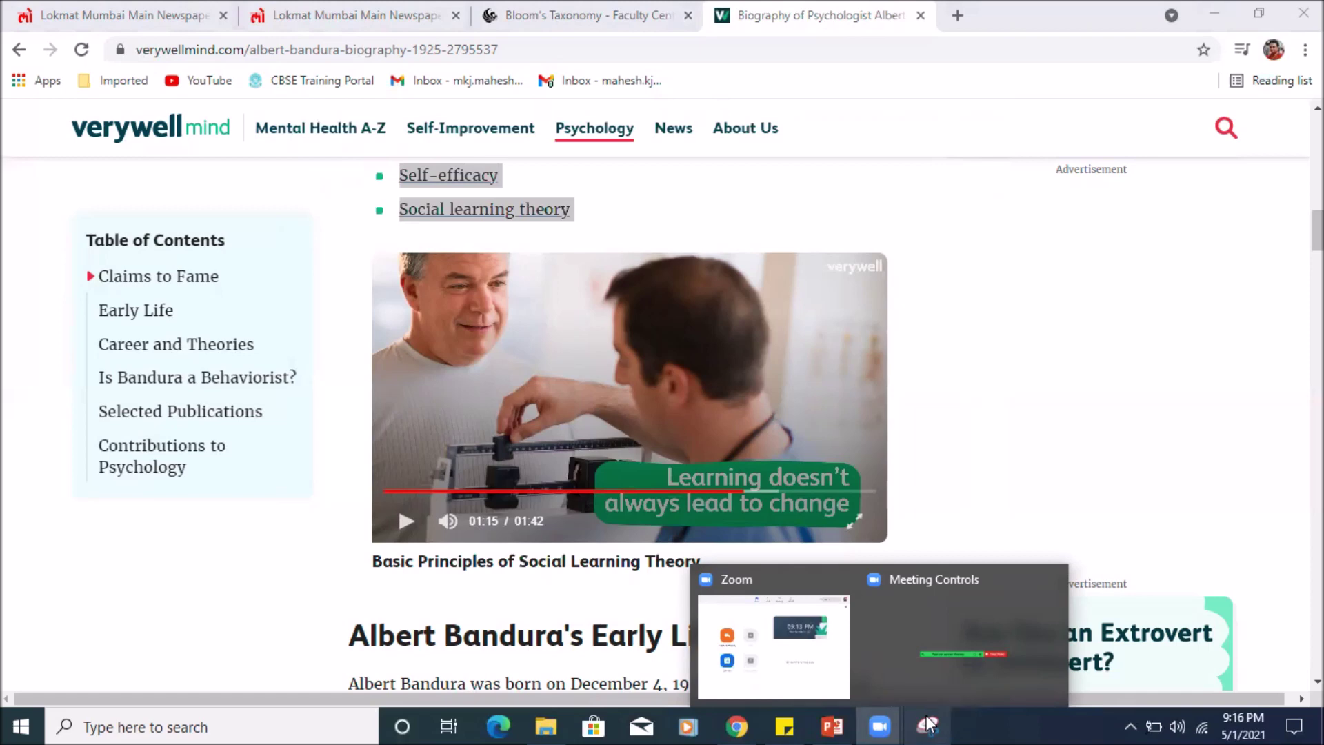
left_click(926, 721)
left_click(926, 721)
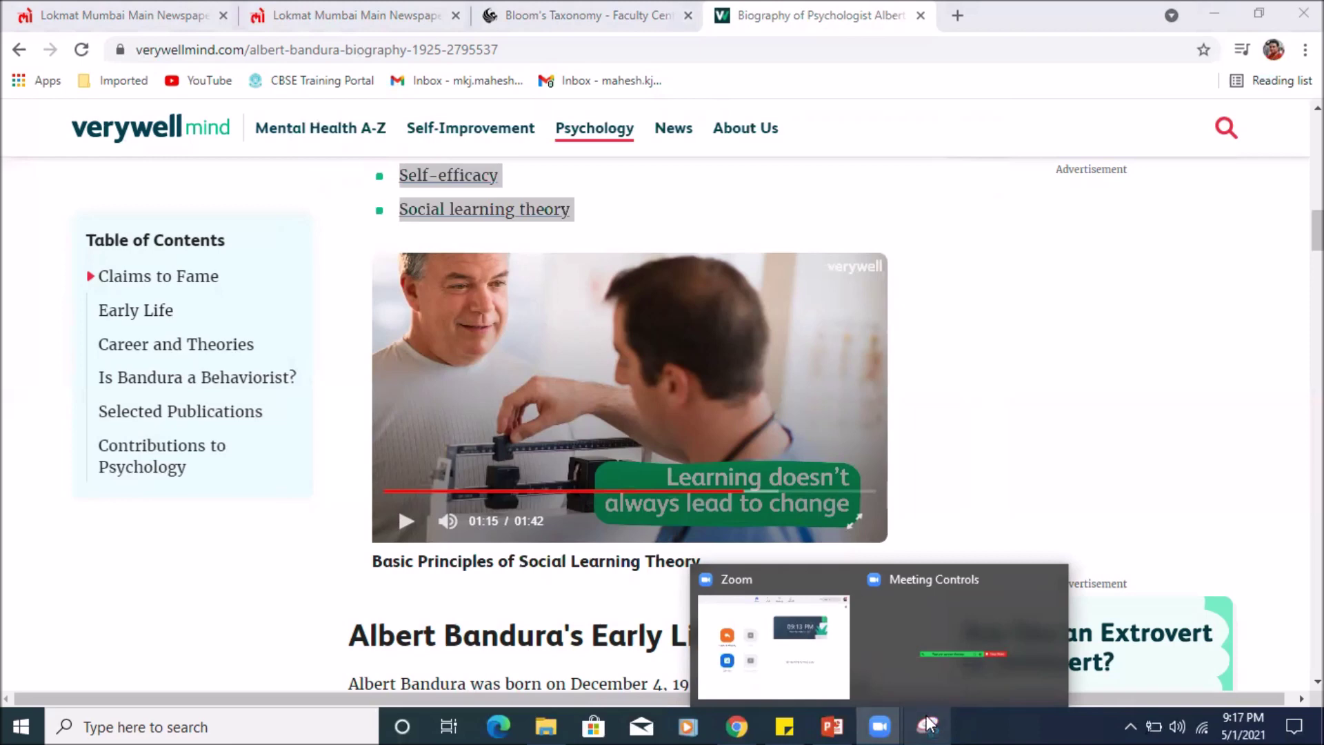